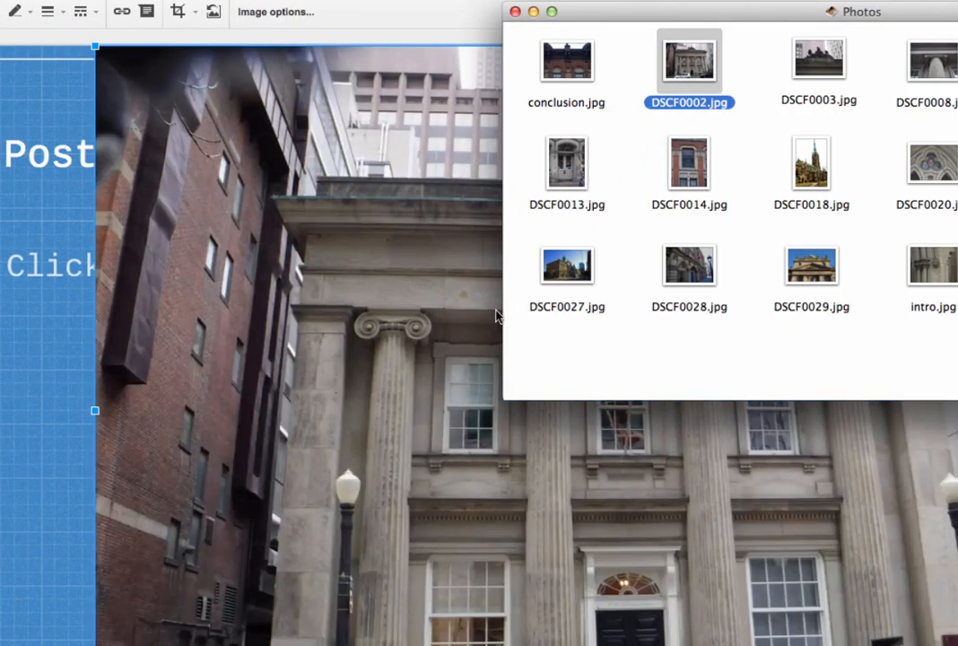
Crop both sides of the building photo on the Post Office slide close to the building's facade.
{"action": "left_click", "coordinate": [422, 21]}
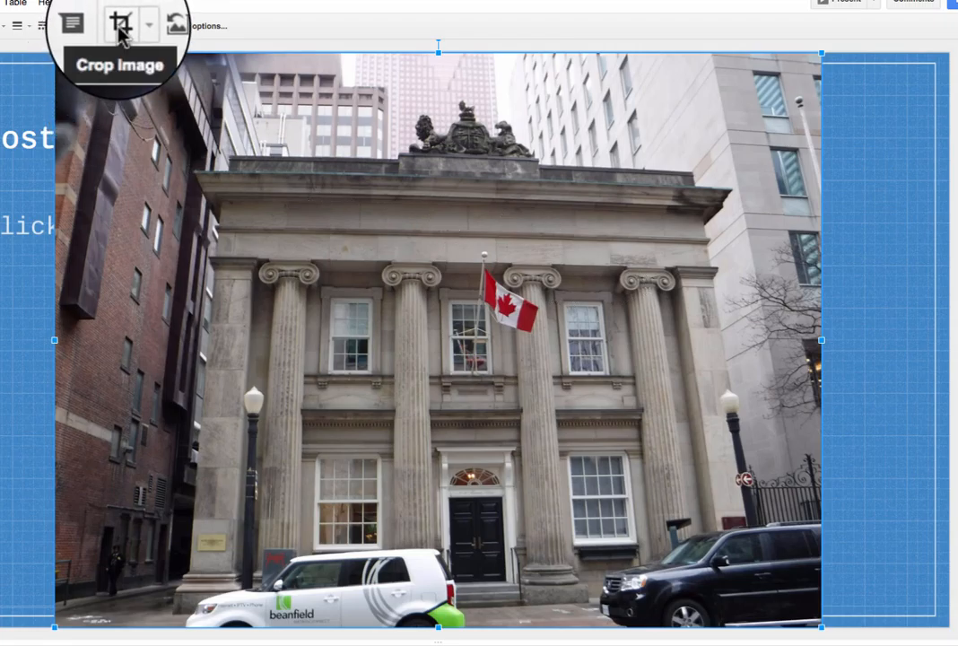
{"action": "left_click", "coordinate": [119, 27]}
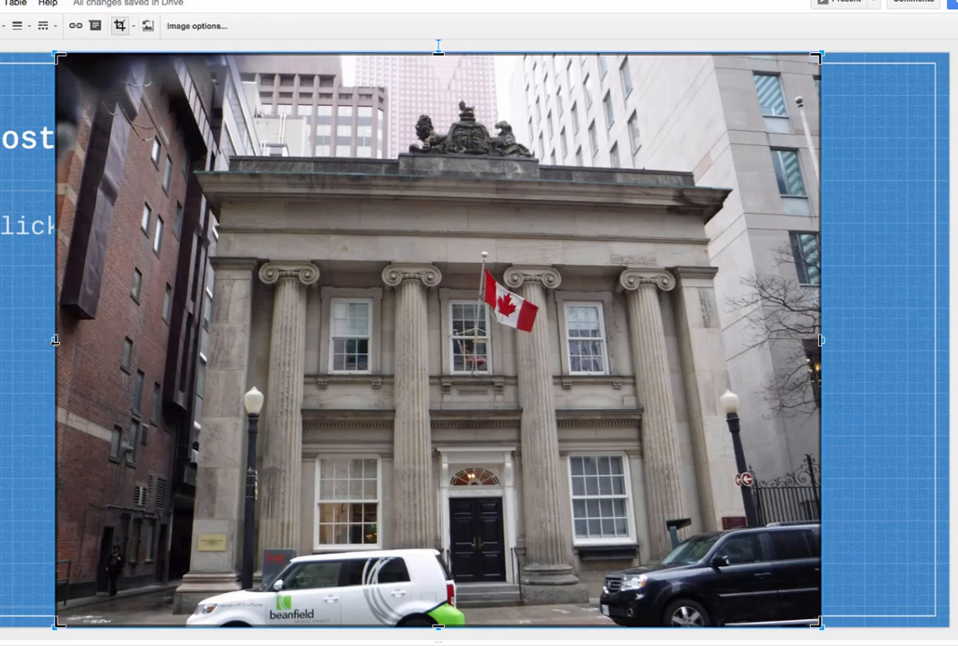
{"action": "left_click_drag", "start_coordinate": [55, 340], "coordinate": [168, 355]}
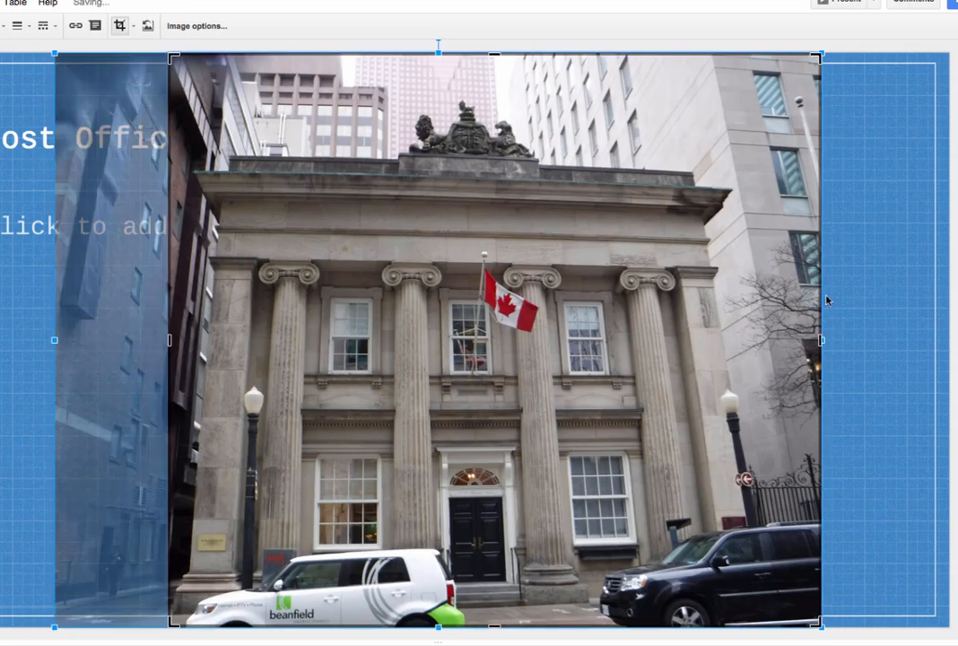
{"action": "left_click_drag", "start_coordinate": [820, 340], "coordinate": [739, 339]}
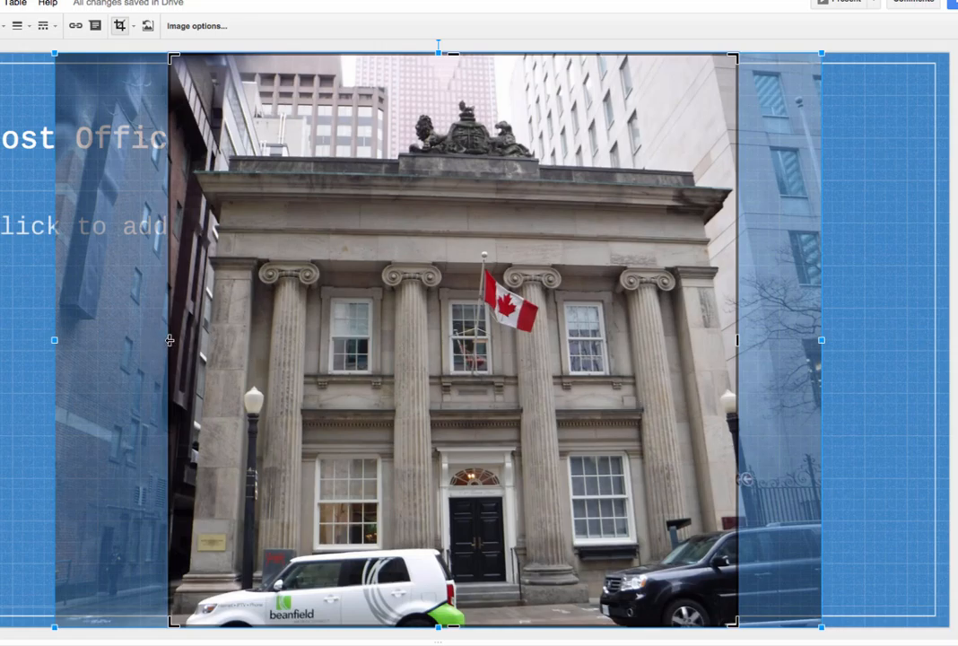
{"action": "left_click_drag", "start_coordinate": [173, 341], "coordinate": [184, 345]}
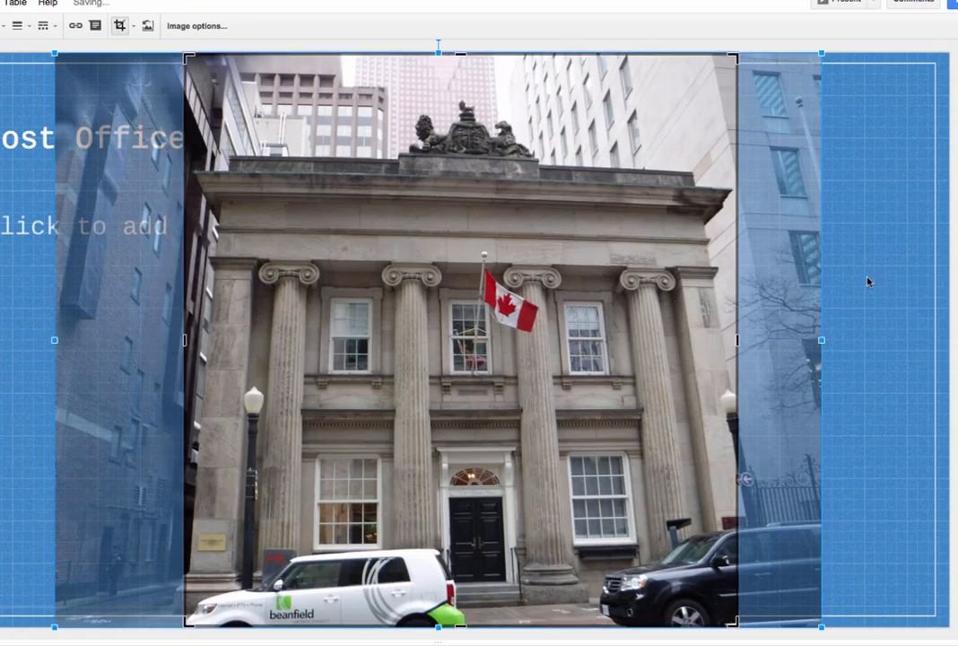
{"action": "key", "text": "Return"}
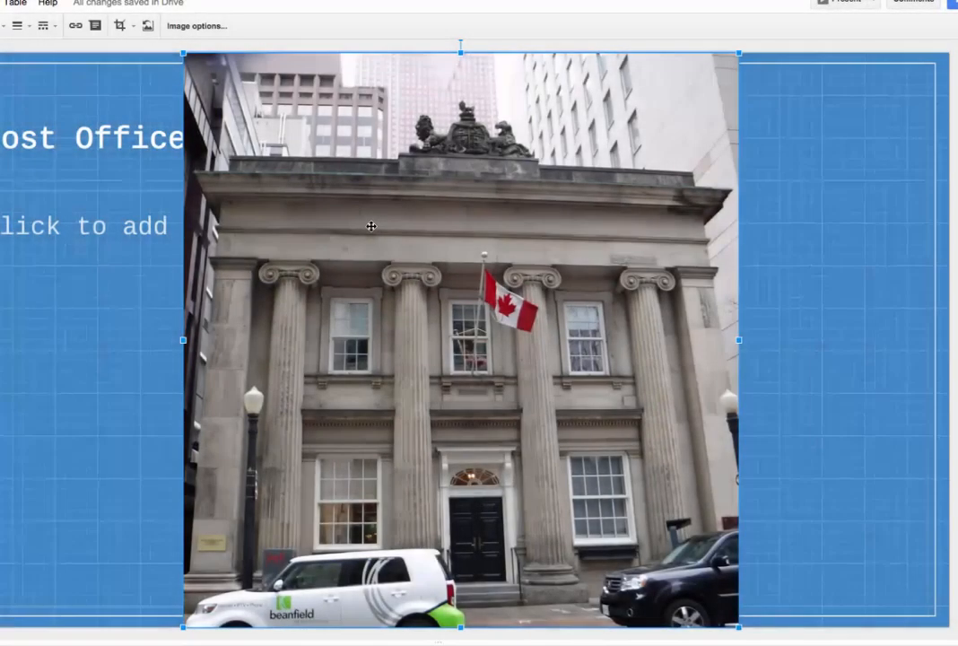
Move the cropped building photo to the slide's right edge and narrow the body text box to end at the photo.
{"action": "left_click_drag", "start_coordinate": [371, 226], "coordinate": [581, 233]}
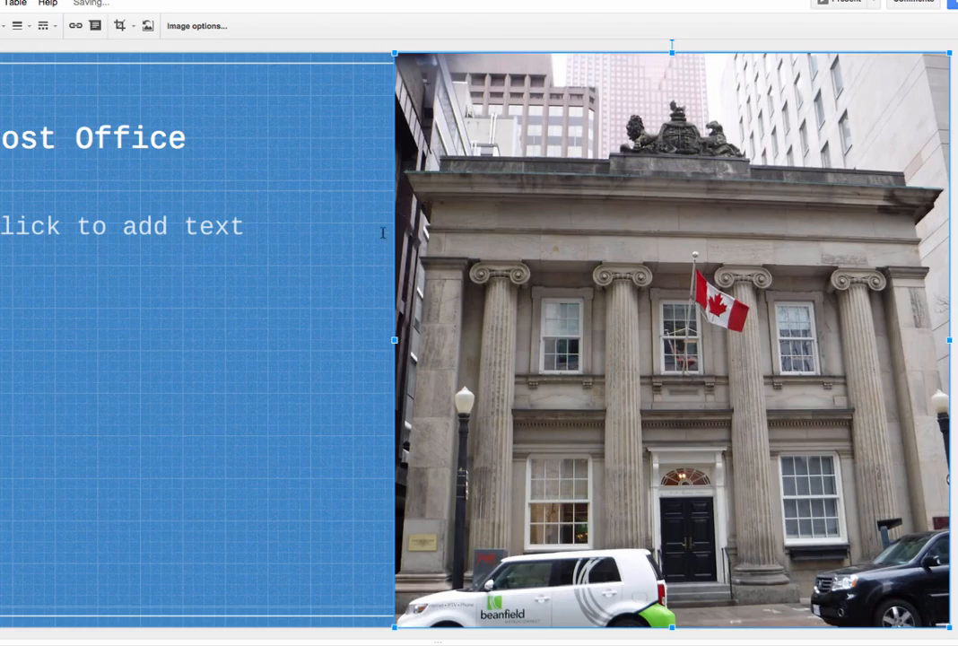
{"action": "left_click", "coordinate": [191, 191]}
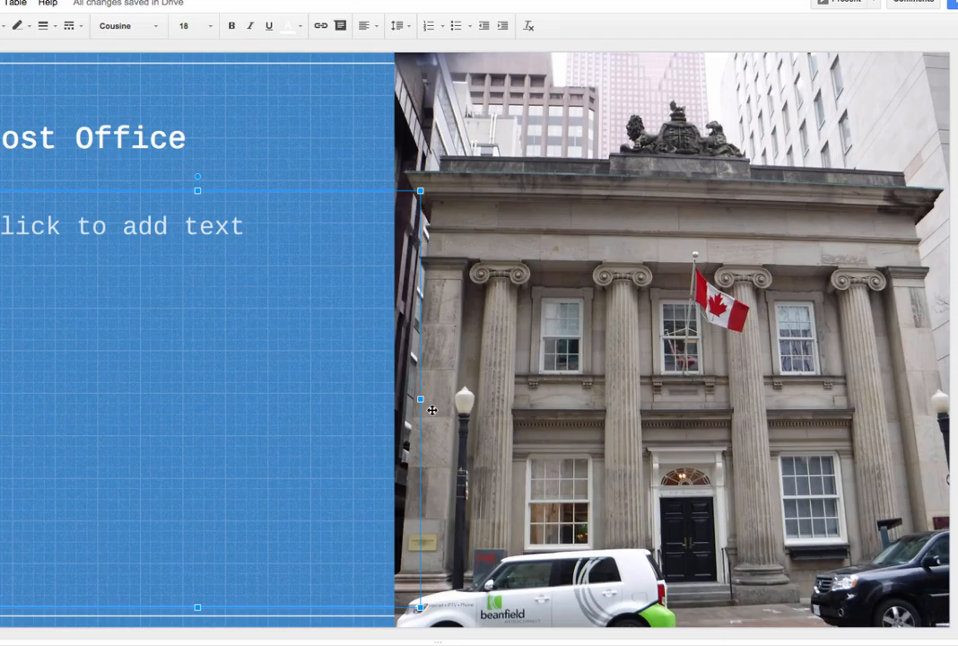
{"action": "left_click_drag", "start_coordinate": [420, 399], "coordinate": [394, 401]}
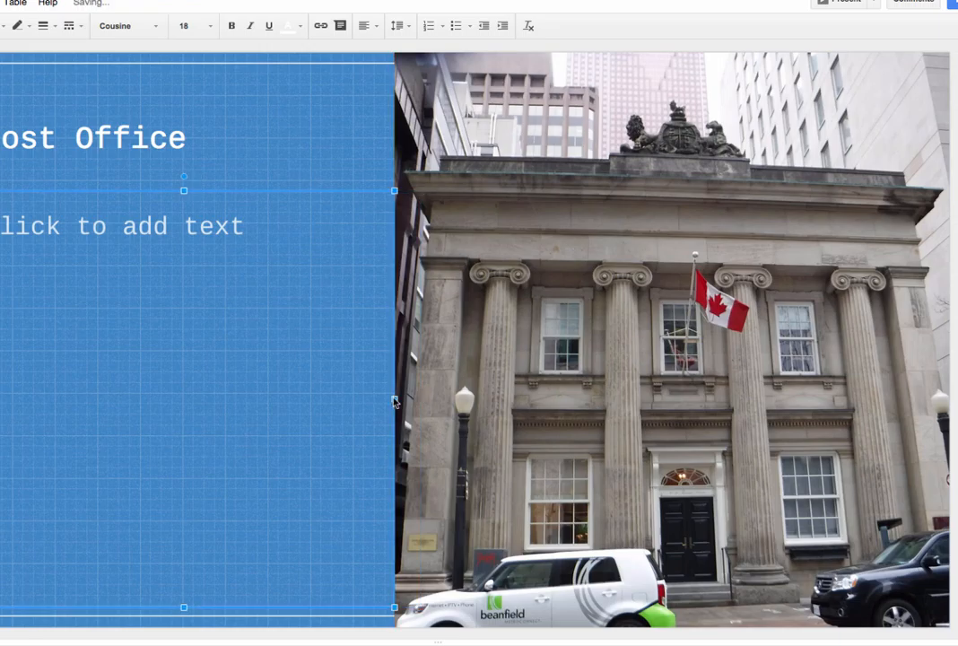
{"action": "left_click", "coordinate": [323, 153]}
{"action": "left_click", "coordinate": [212, 87]}
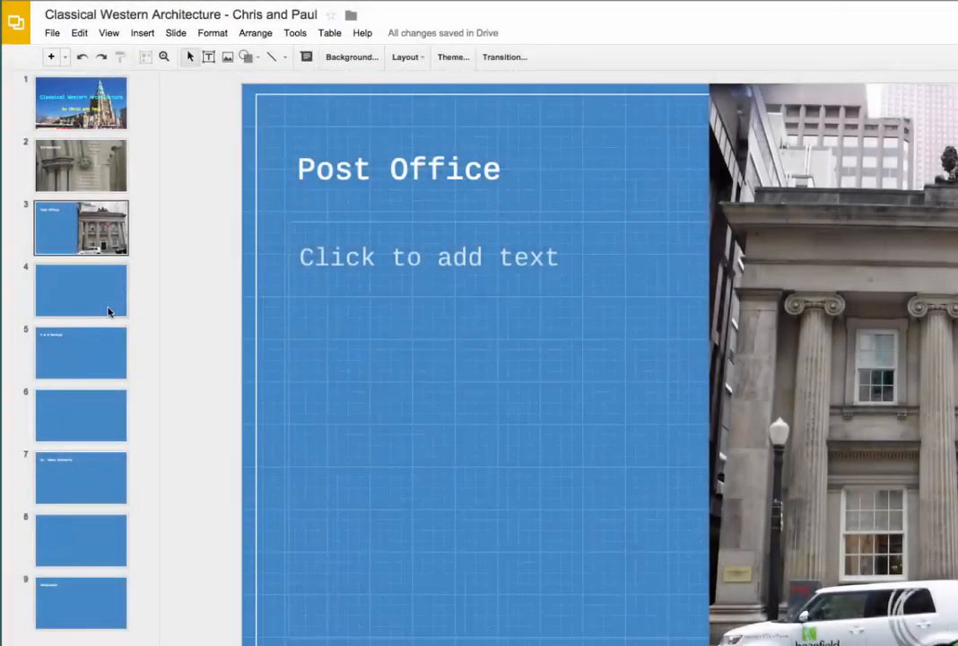
Insert the photo DSCF0003.jpg from the Photos folder in Finder onto blank slide 4.
{"action": "left_click", "coordinate": [63, 292]}
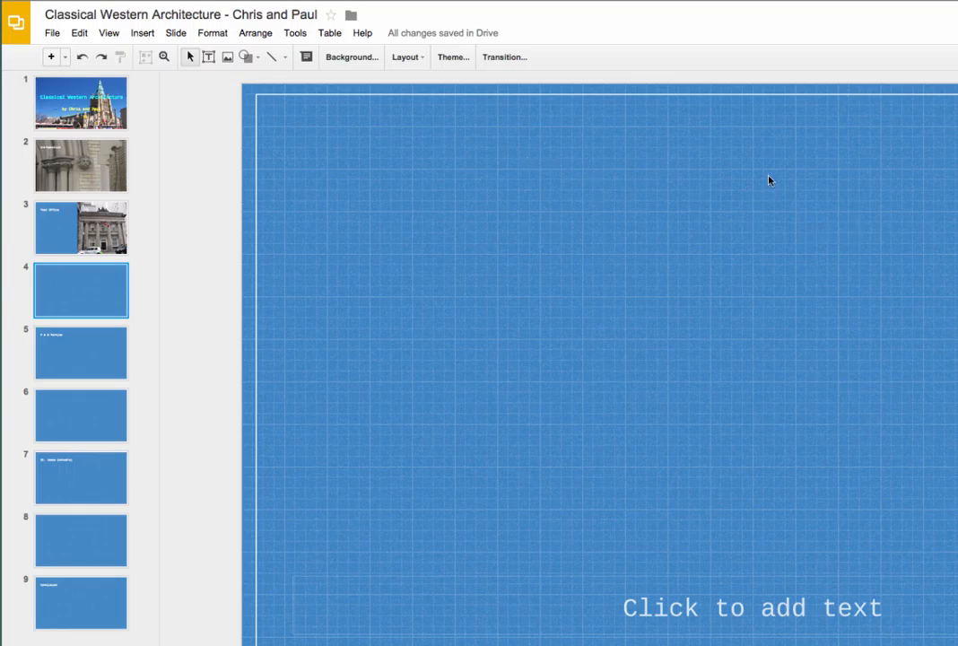
{"action": "left_click", "coordinate": [227, 56]}
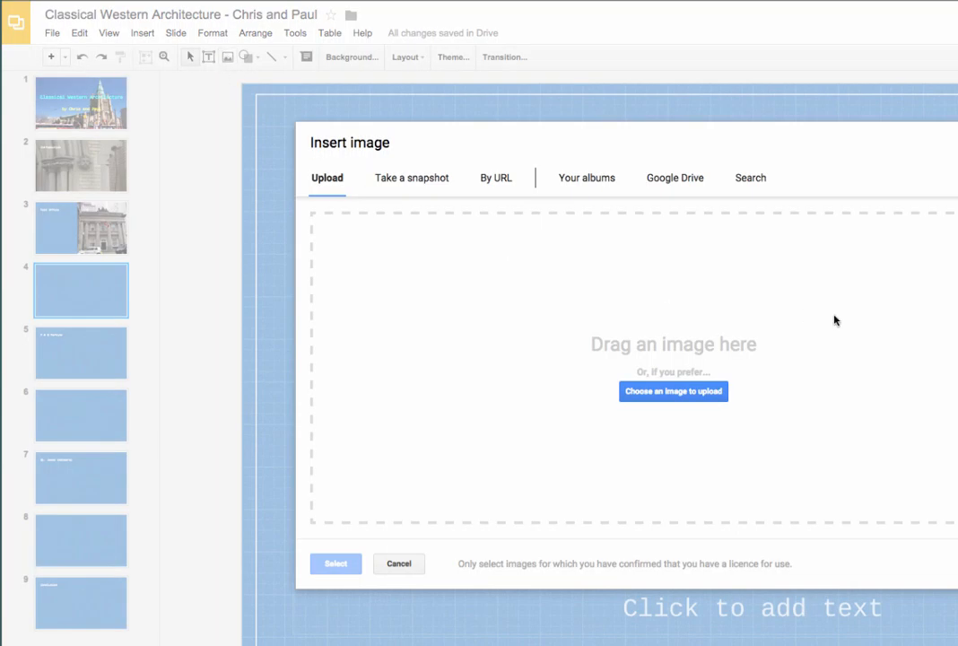
{"action": "key", "text": "super+Tab"}
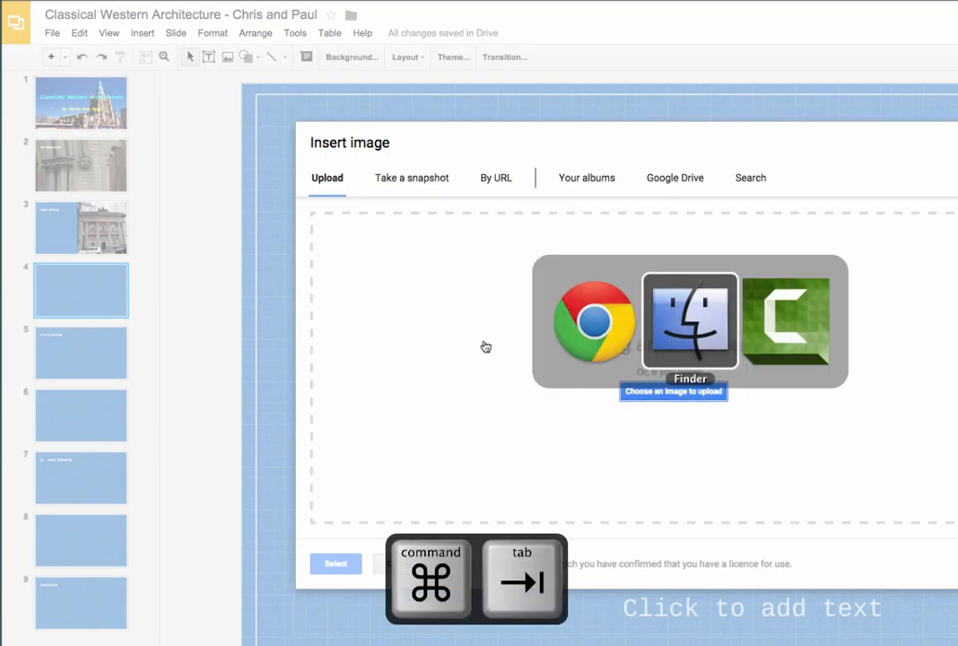
{"action": "left_click", "coordinate": [939, 97]}
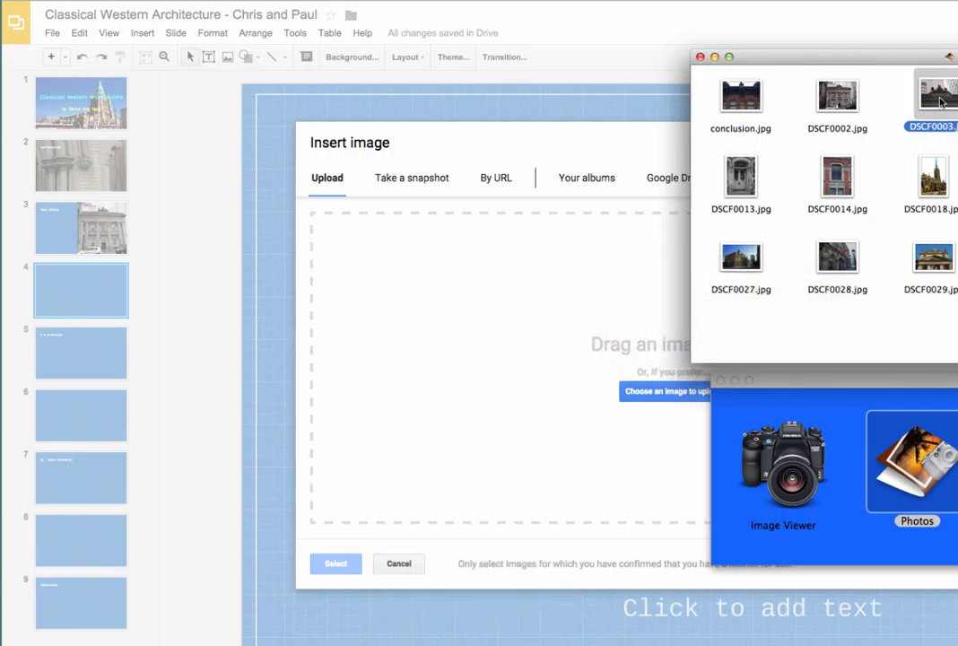
{"action": "left_click_drag", "start_coordinate": [938, 96], "coordinate": [577, 355]}
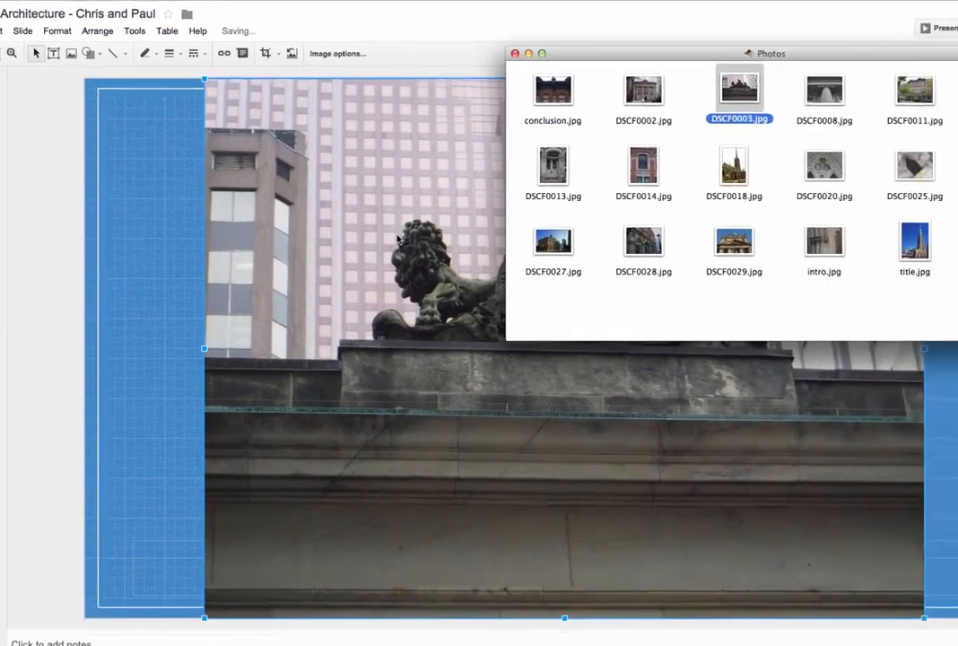
{"action": "left_click", "coordinate": [566, 348]}
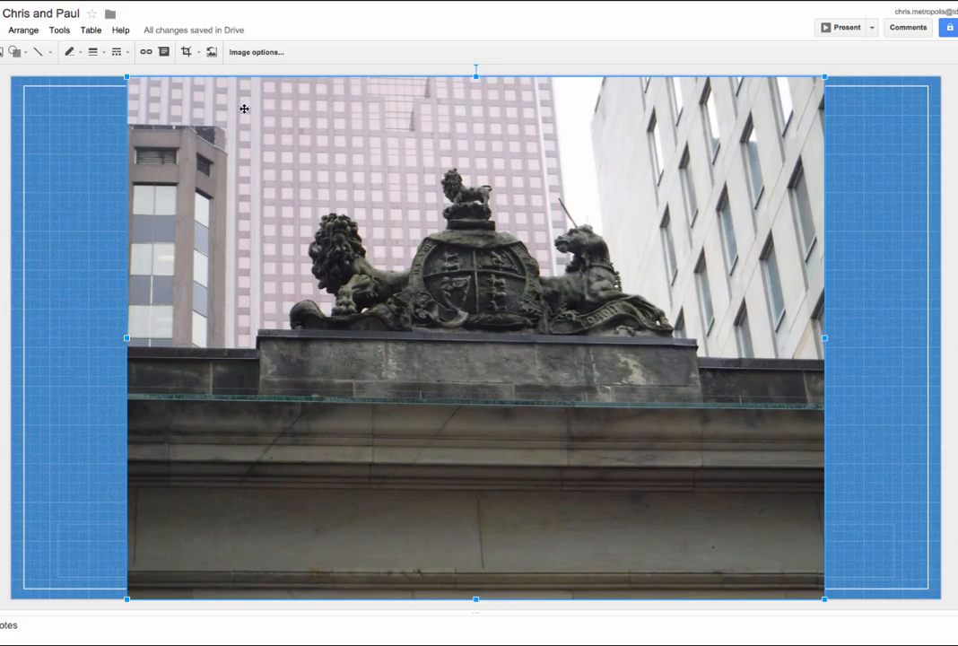
Crop both sides of the statue photo to the ends of the raised stone base beneath the statue.
{"action": "left_click", "coordinate": [186, 51]}
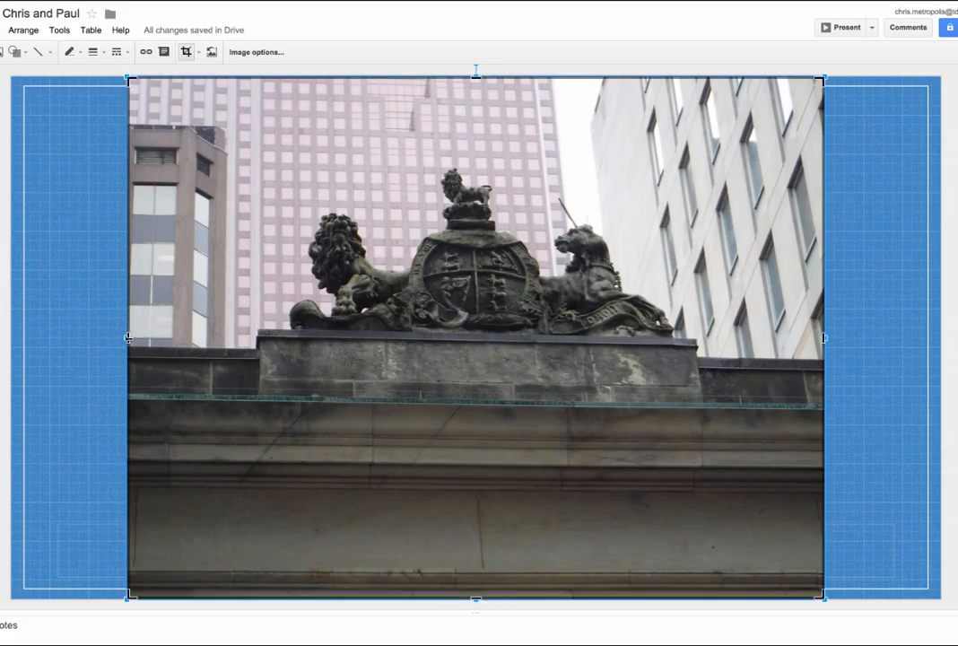
{"action": "left_click_drag", "start_coordinate": [127, 338], "coordinate": [257, 339]}
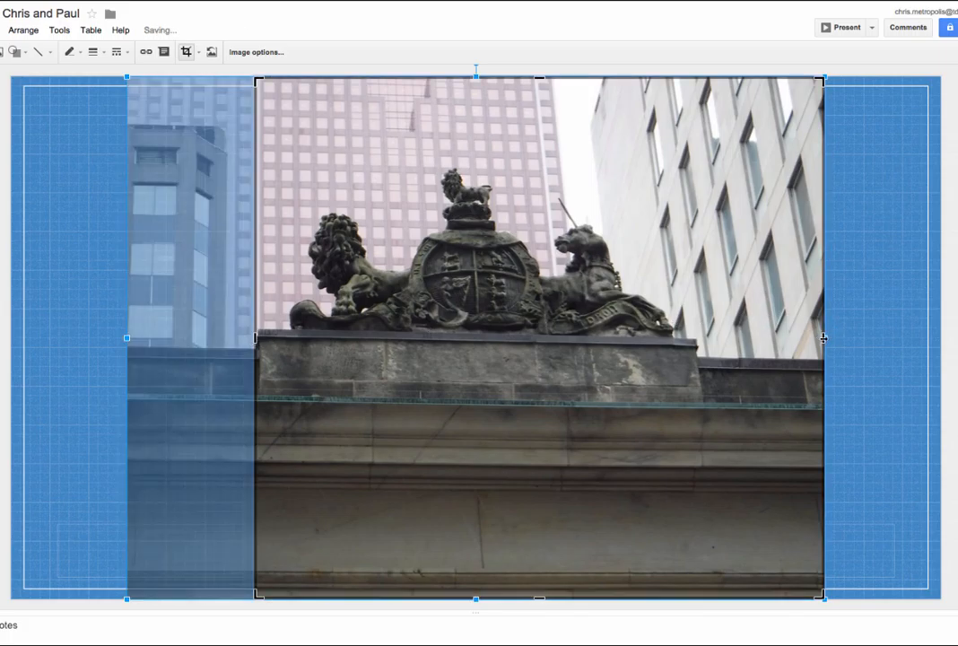
{"action": "left_click_drag", "start_coordinate": [823, 338], "coordinate": [701, 339]}
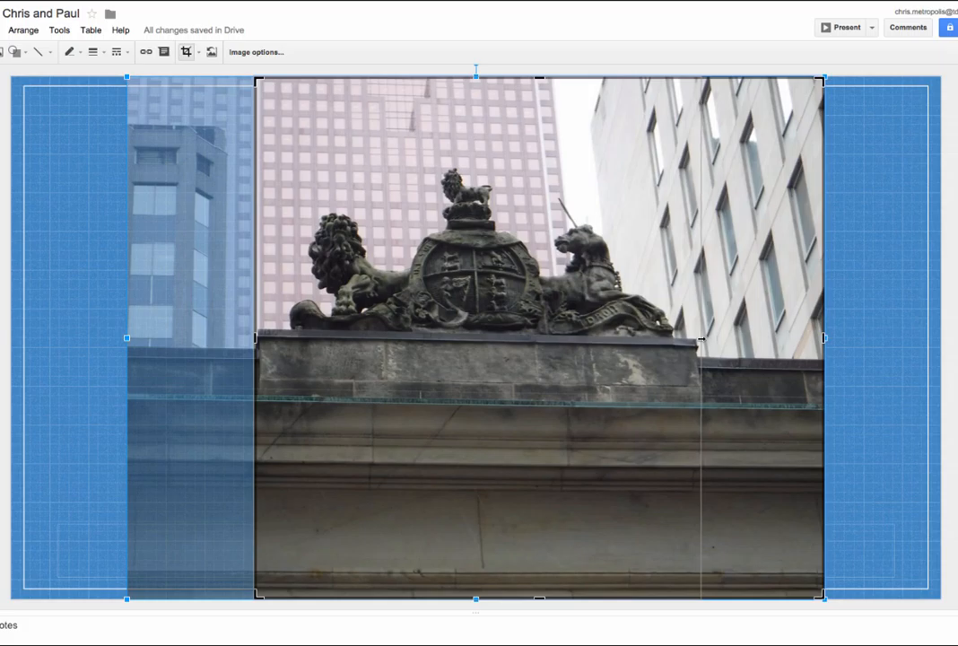
{"action": "key", "text": "Return"}
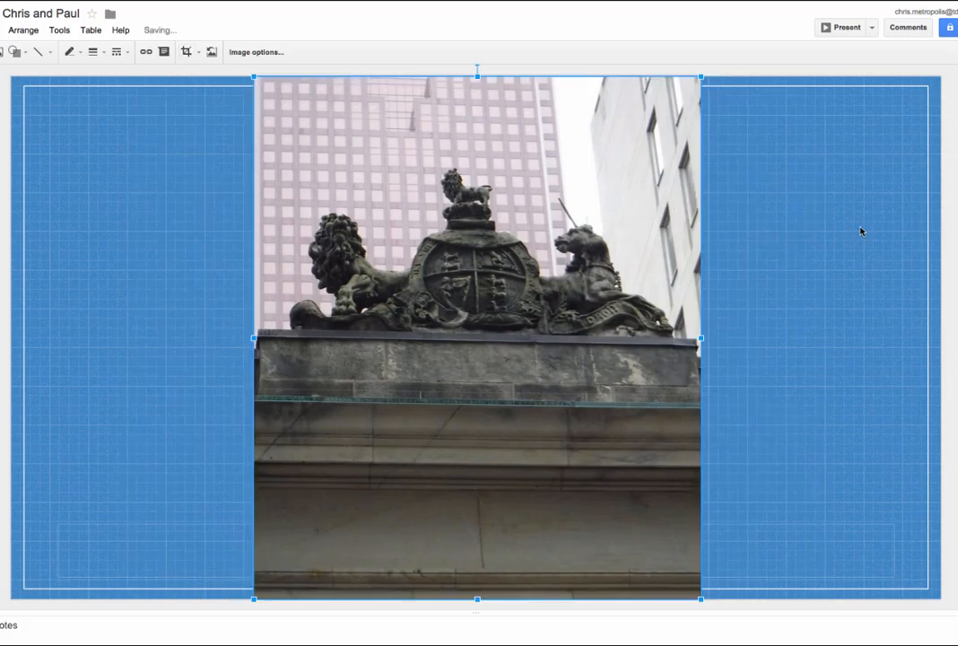
Move the cropped statue photo to the slide's left edge and send it to the back, behind the text placeholder.
{"action": "left_click_drag", "start_coordinate": [523, 290], "coordinate": [291, 298]}
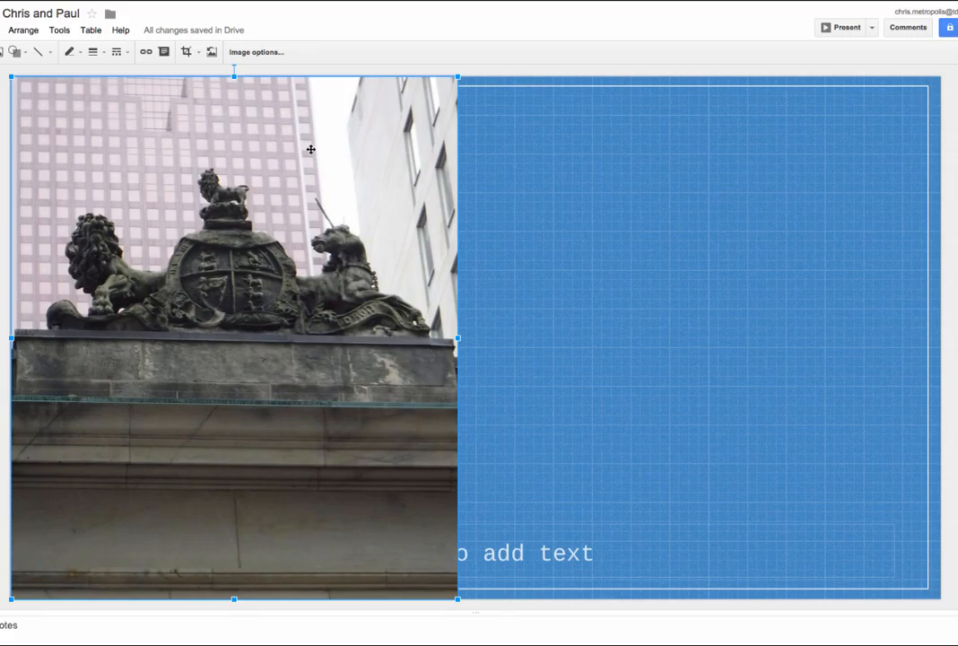
{"action": "left_click", "coordinate": [23, 35]}
{"action": "mouse_move", "coordinate": [23, 53]}
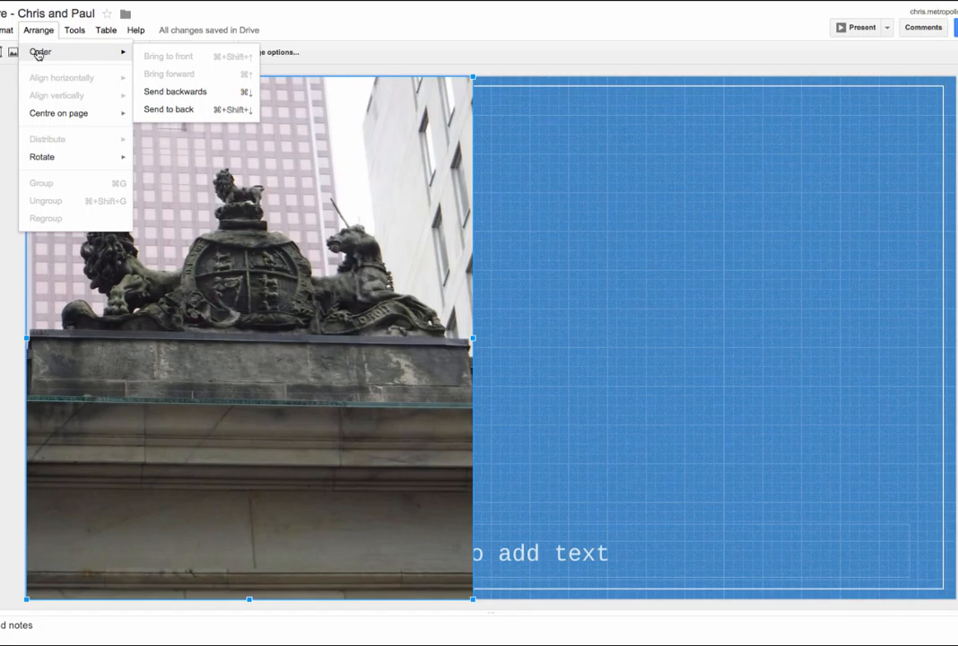
{"action": "left_click", "coordinate": [166, 109]}
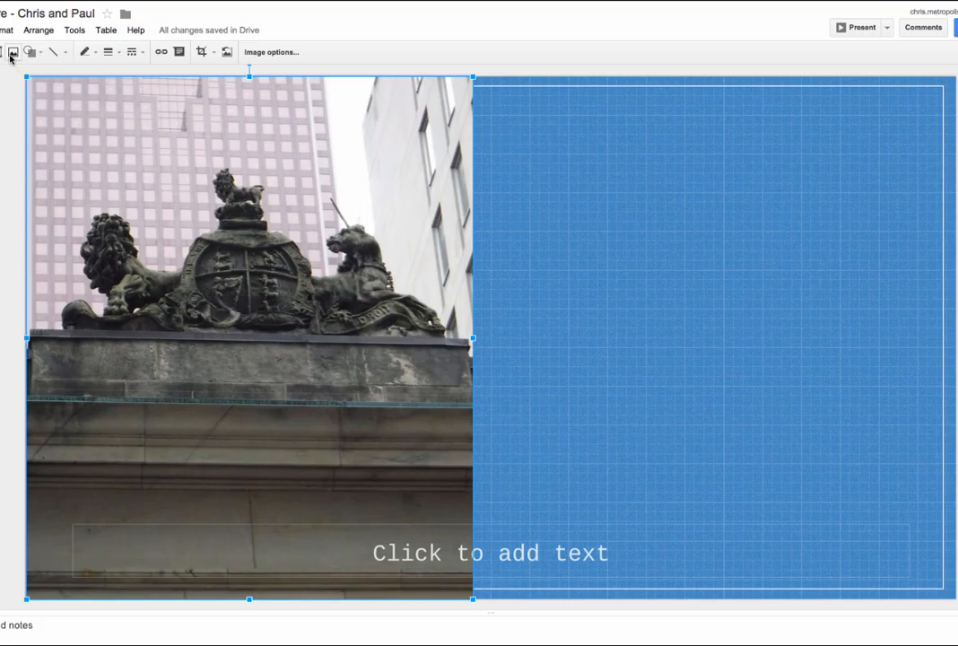
Insert the photo DSCF0008.jpg from the Photos folder in Finder onto slide 4.
{"action": "left_click", "coordinate": [12, 52]}
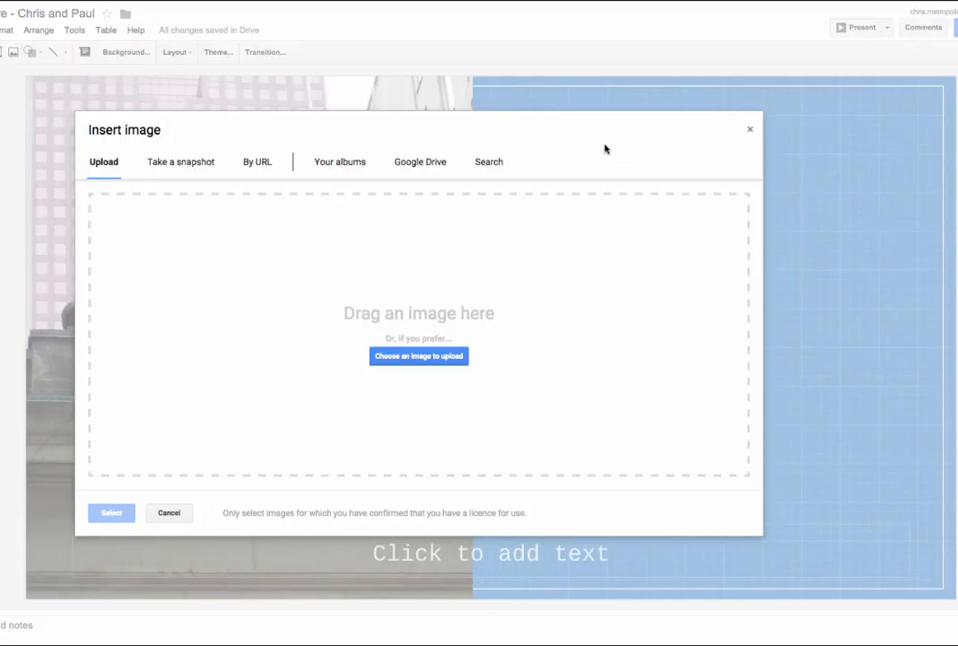
{"action": "key", "text": "super+Tab"}
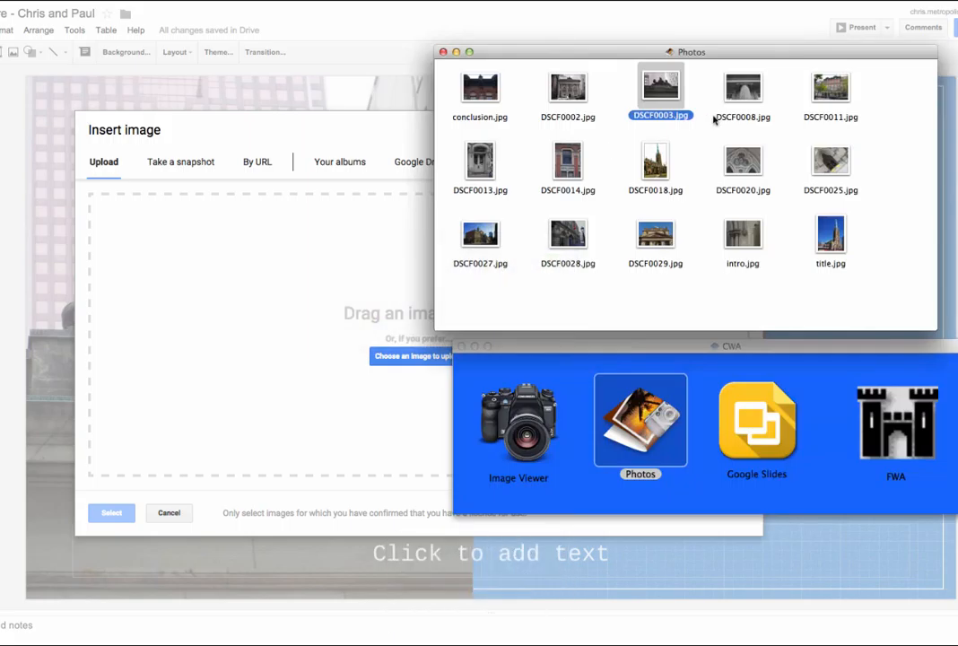
{"action": "left_click", "coordinate": [744, 89]}
{"action": "left_click_drag", "start_coordinate": [744, 90], "coordinate": [350, 297]}
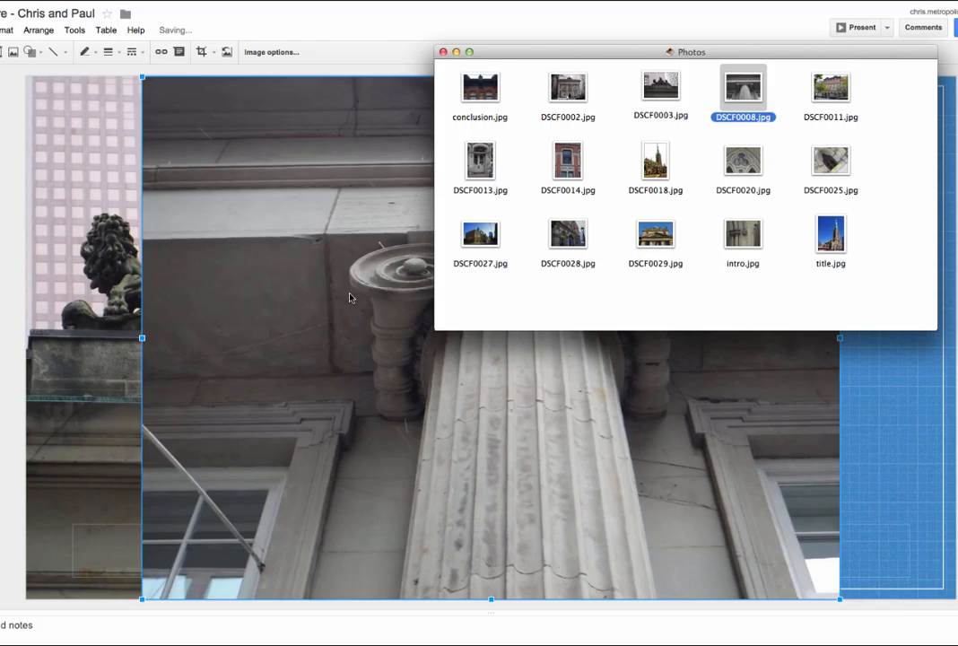
{"action": "left_click", "coordinate": [381, 52]}
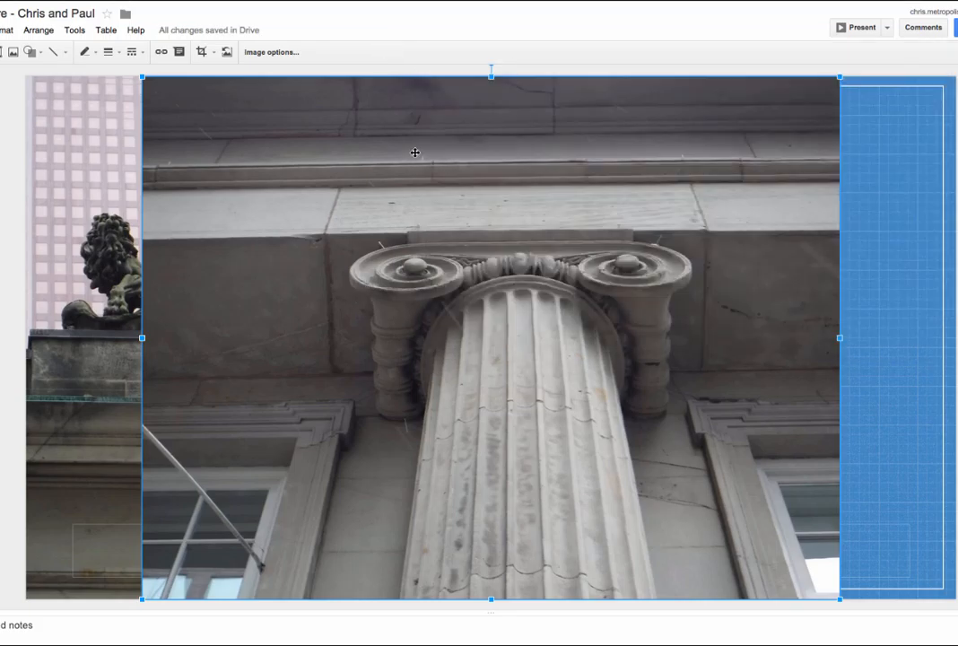
Crop both sides of the column photo close to the capital and move it onto the slide's empty right half.
{"action": "left_click", "coordinate": [201, 52]}
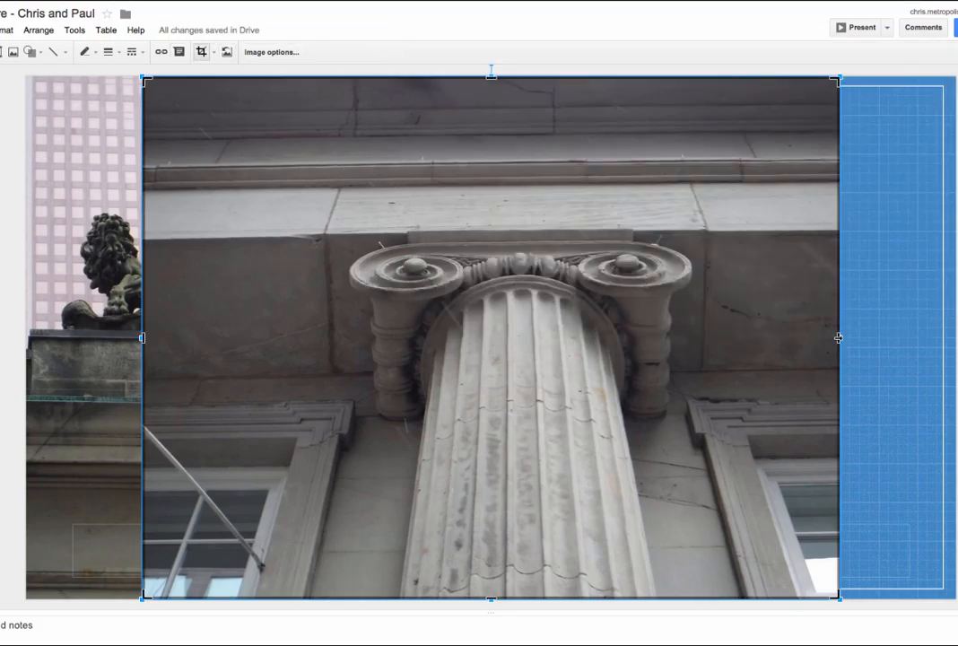
{"action": "left_click_drag", "start_coordinate": [840, 337], "coordinate": [711, 337]}
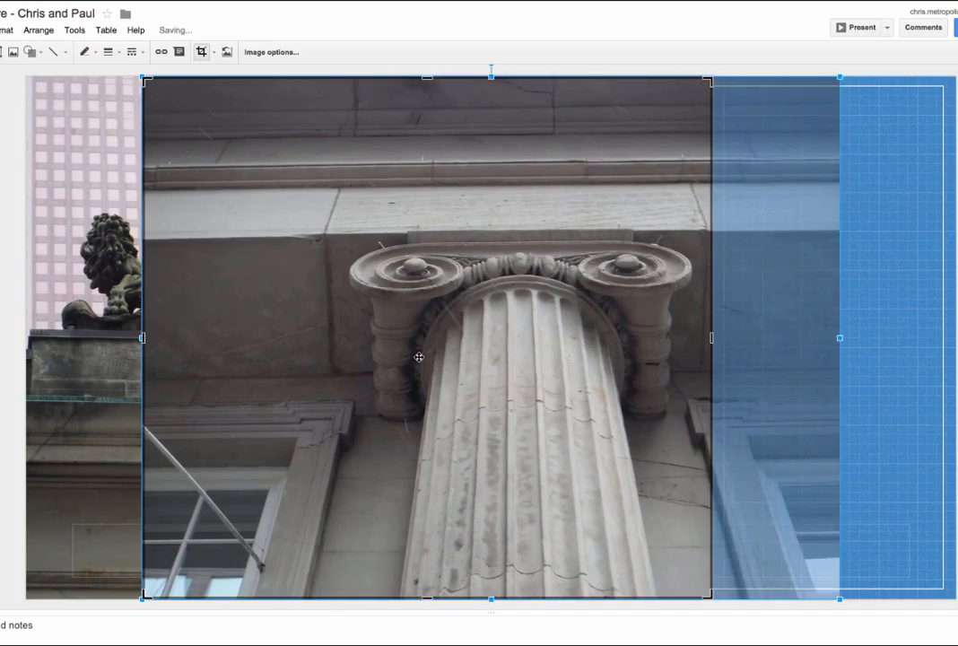
{"action": "left_click_drag", "start_coordinate": [143, 338], "coordinate": [318, 337]}
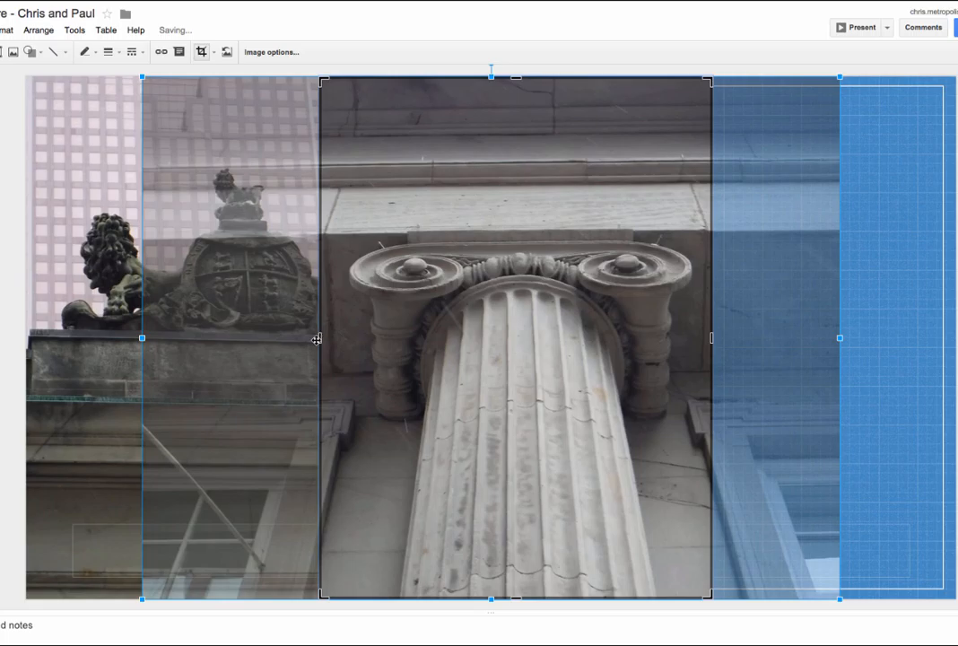
{"action": "key", "text": "Return"}
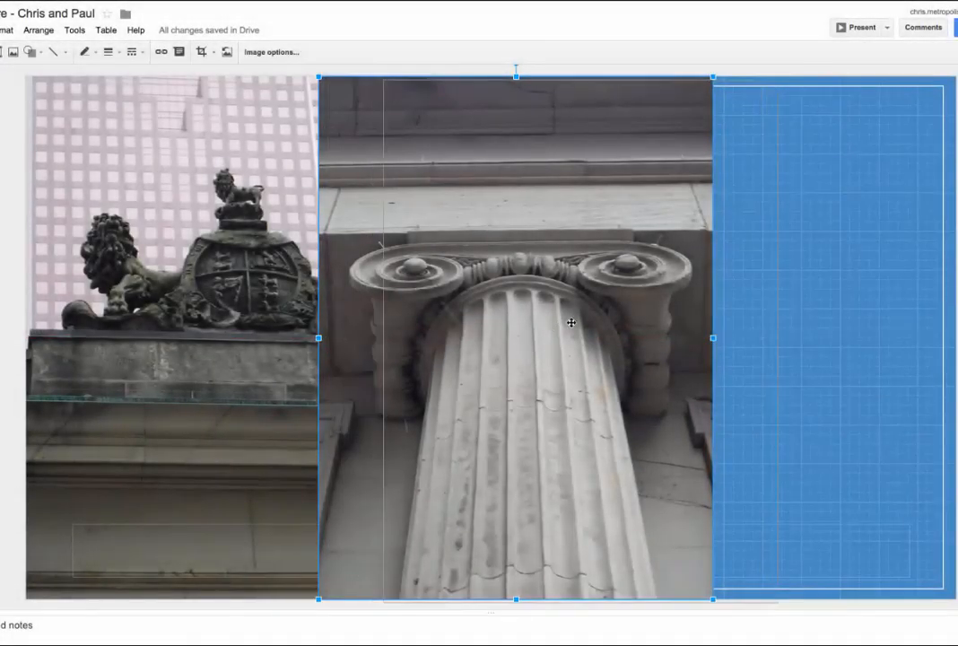
{"action": "left_click_drag", "start_coordinate": [493, 320], "coordinate": [697, 321]}
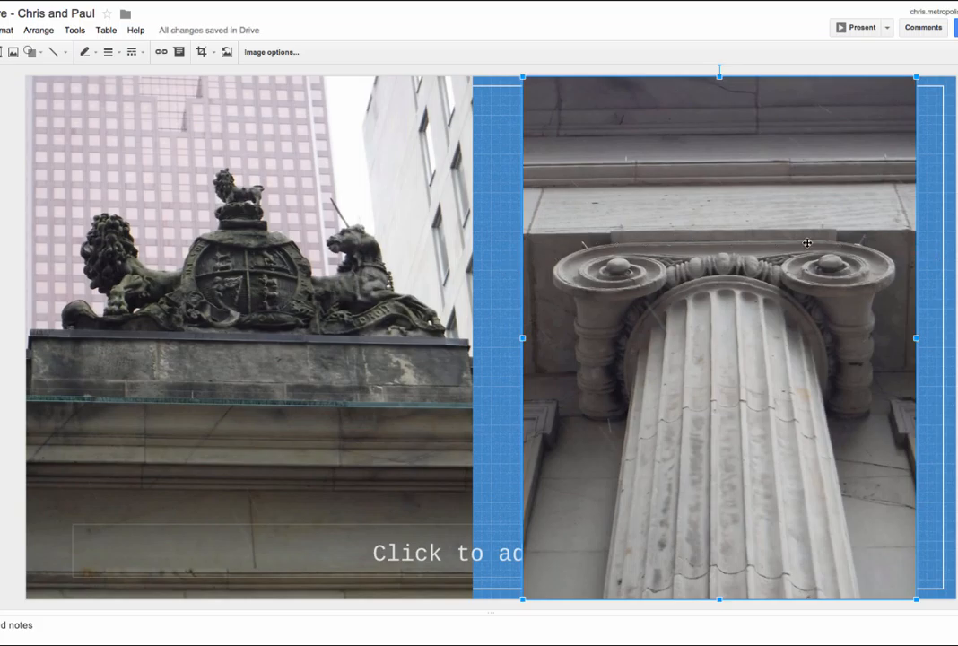
Widen the column photo's crop on both sides so it fills the space between the statue photo and the slide's right edge.
{"action": "left_click", "coordinate": [201, 51]}
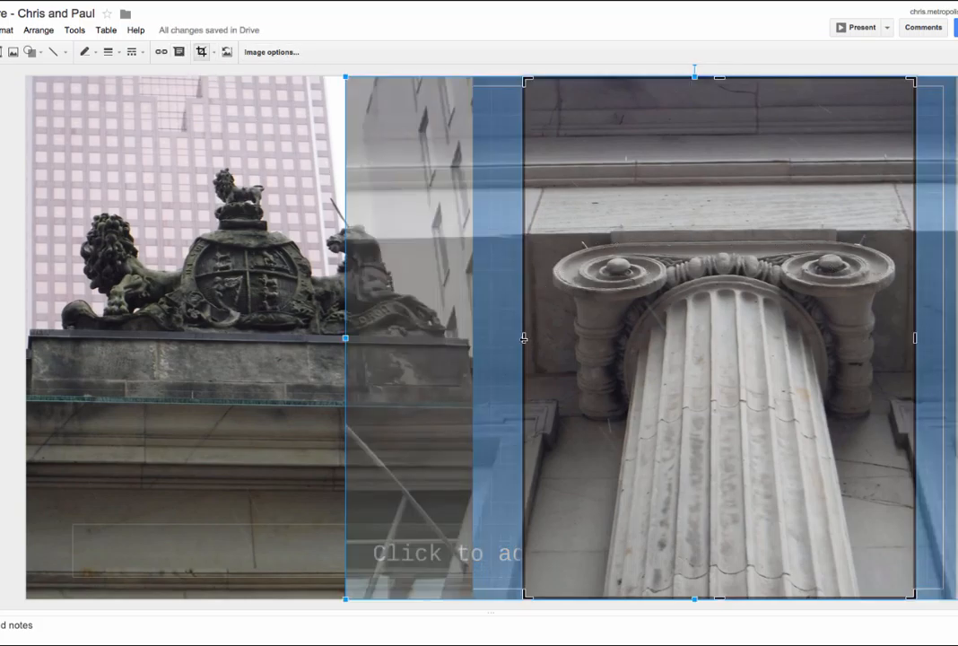
{"action": "left_click_drag", "start_coordinate": [523, 337], "coordinate": [473, 338]}
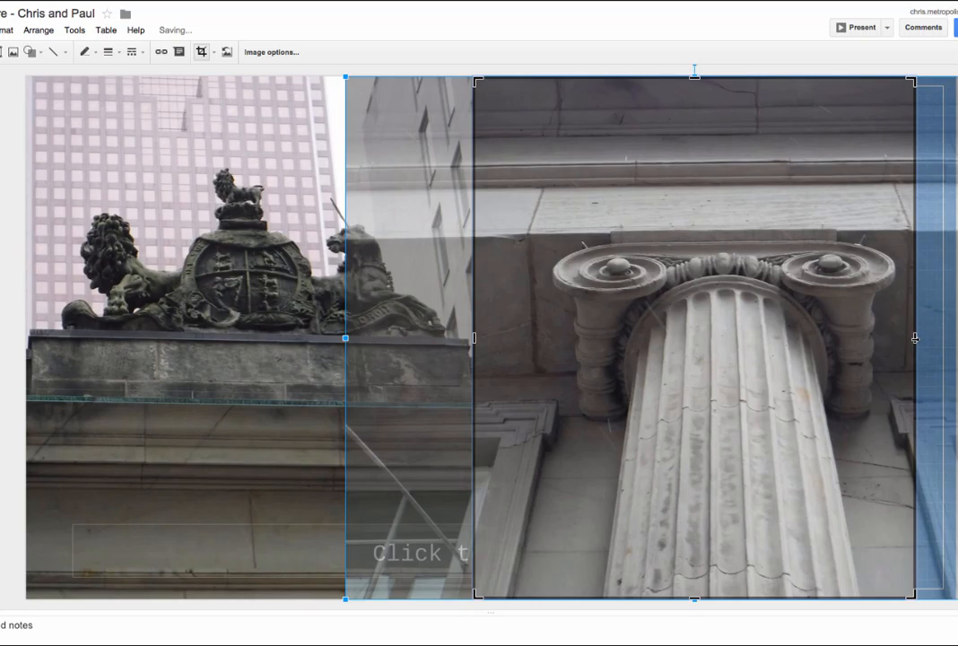
{"action": "left_click_drag", "start_coordinate": [955, 338], "coordinate": [955, 339]}
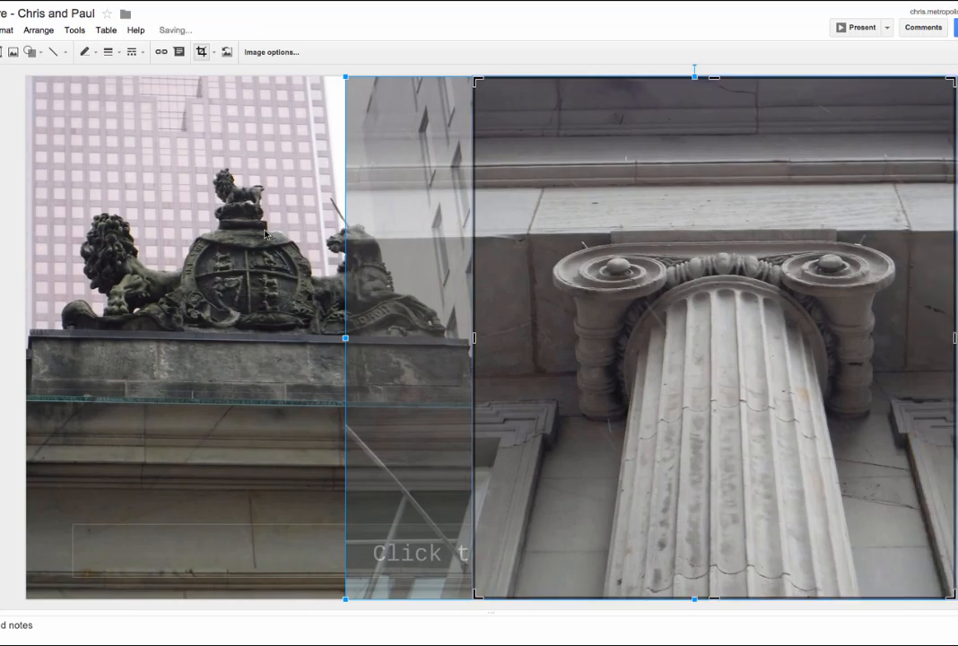
{"action": "key", "text": "Escape"}
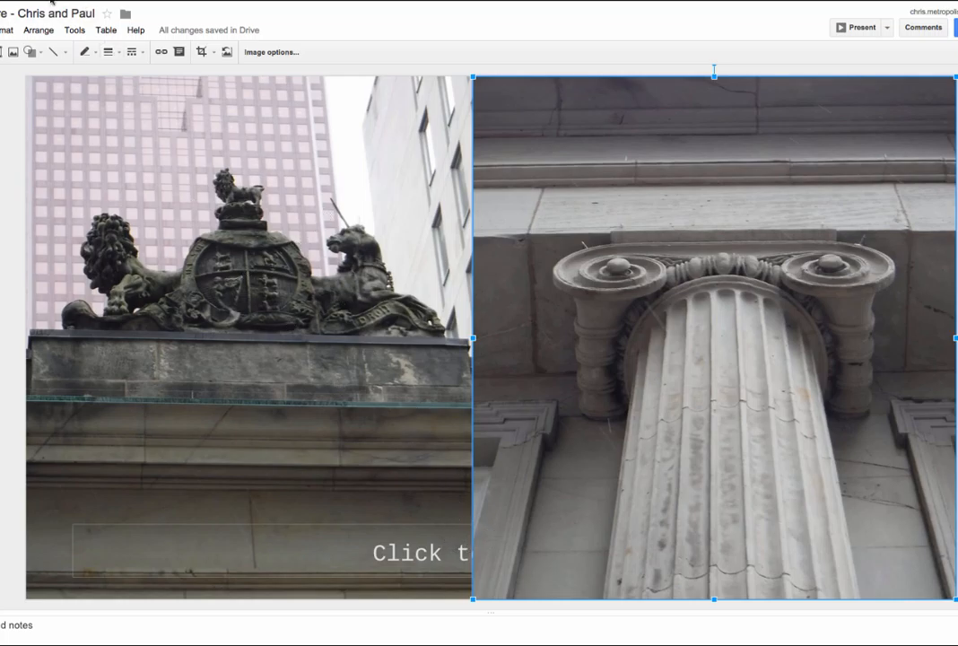
Send the column photo to the back, behind the text placeholder, and deselect it.
{"action": "left_click", "coordinate": [39, 29]}
{"action": "mouse_move", "coordinate": [39, 53]}
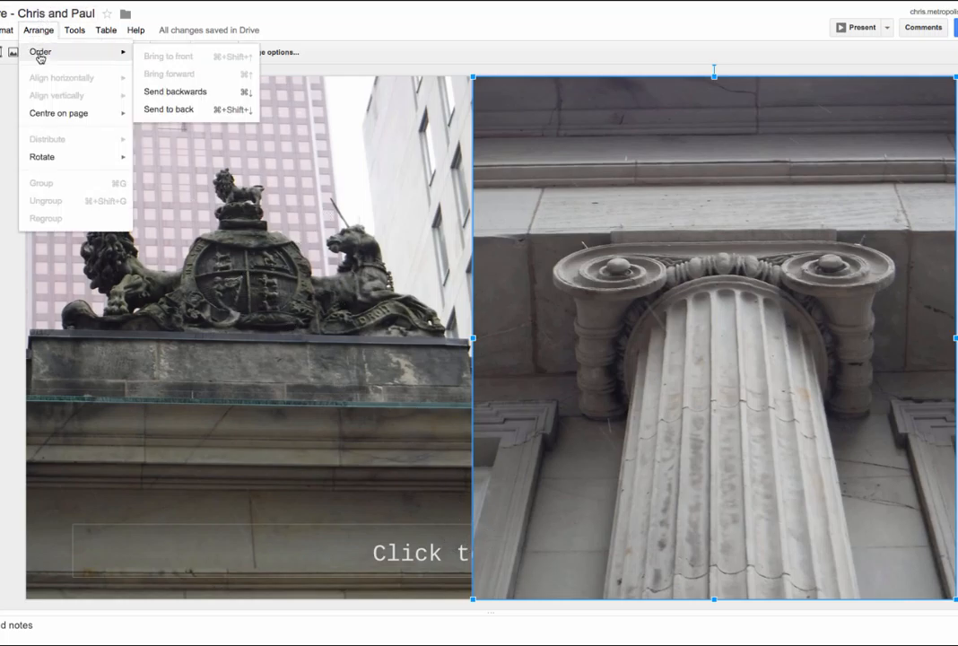
{"action": "left_click", "coordinate": [178, 109]}
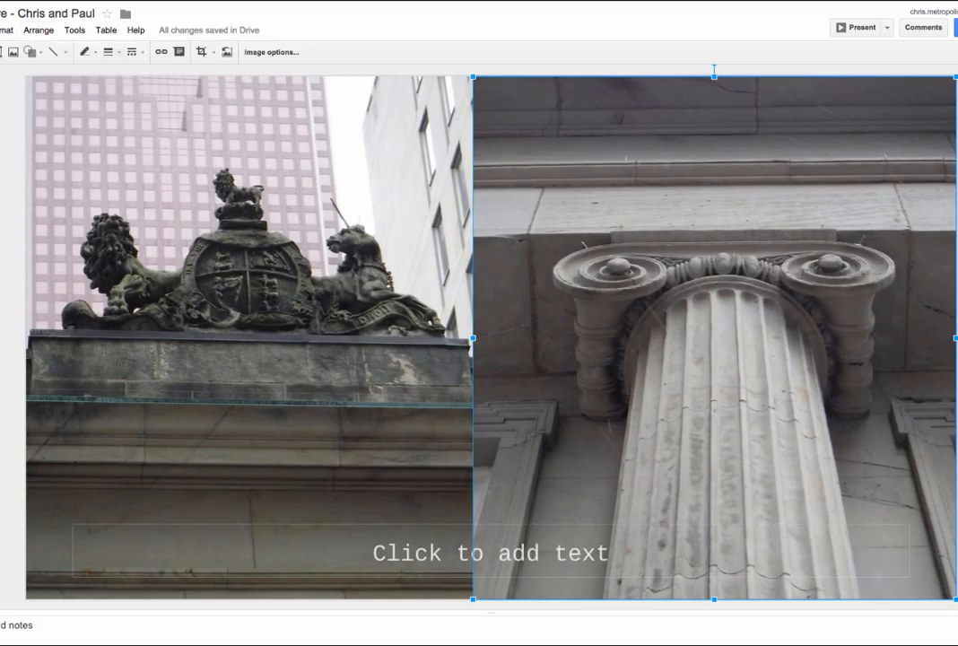
{"action": "key", "text": "Escape"}
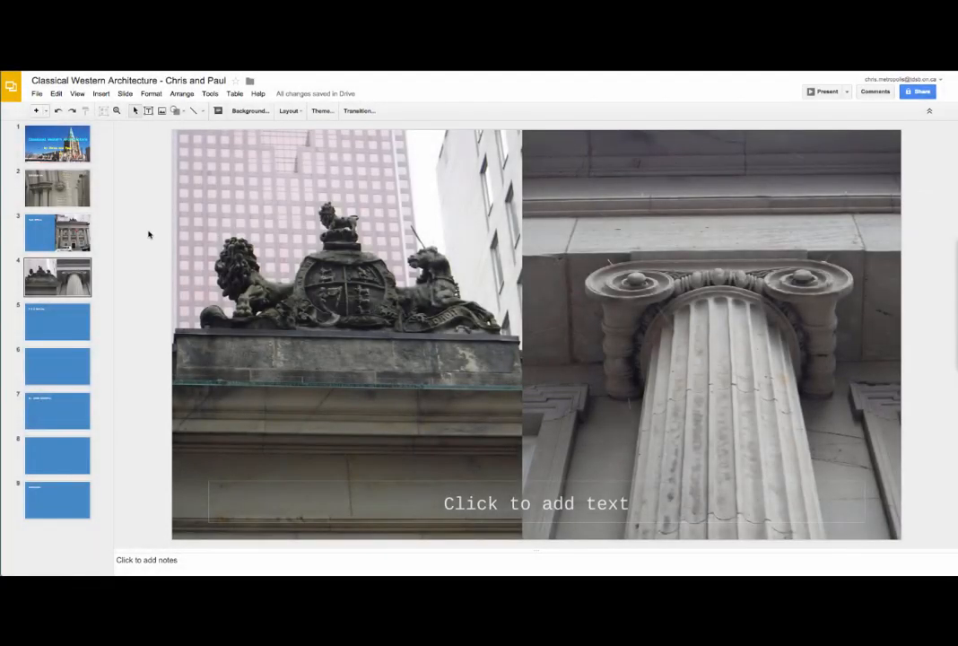
Delete the right-hand text placeholder from slide 5, F & G Perkins.
{"action": "left_click", "coordinate": [68, 321]}
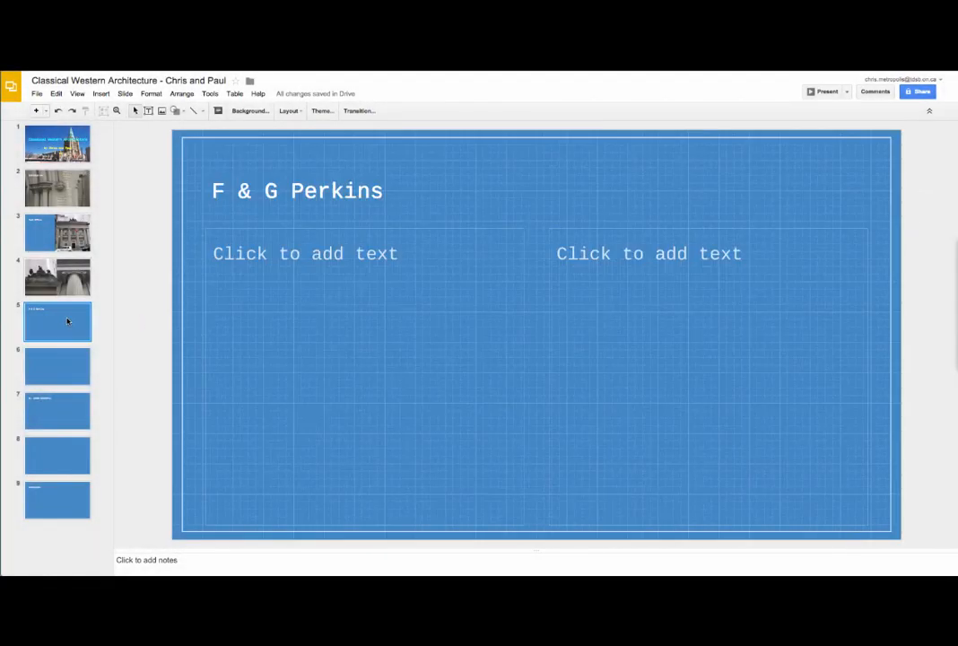
{"action": "left_click", "coordinate": [581, 231]}
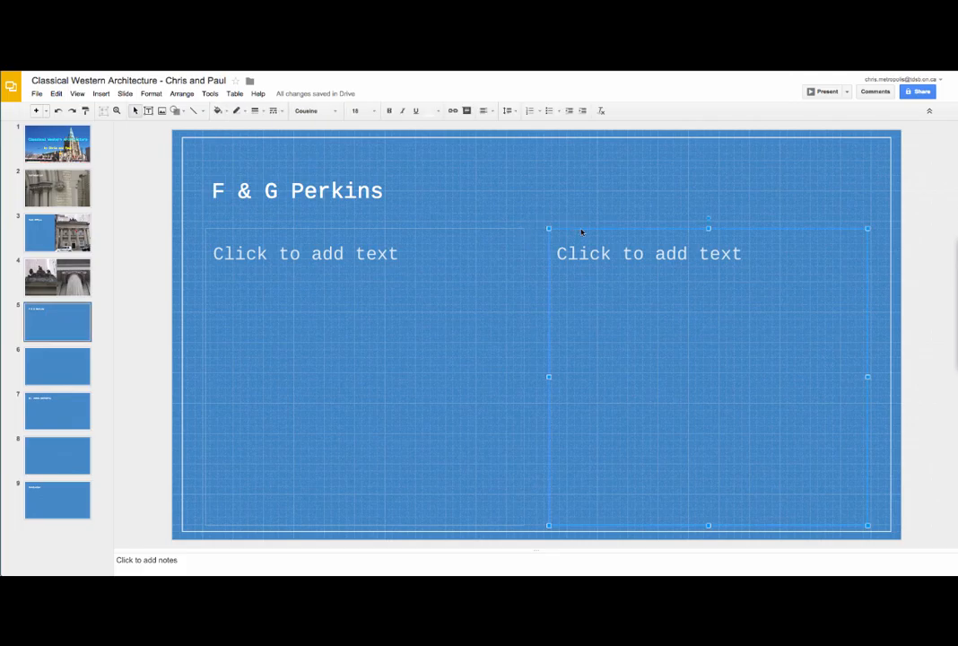
{"action": "key", "text": "Delete"}
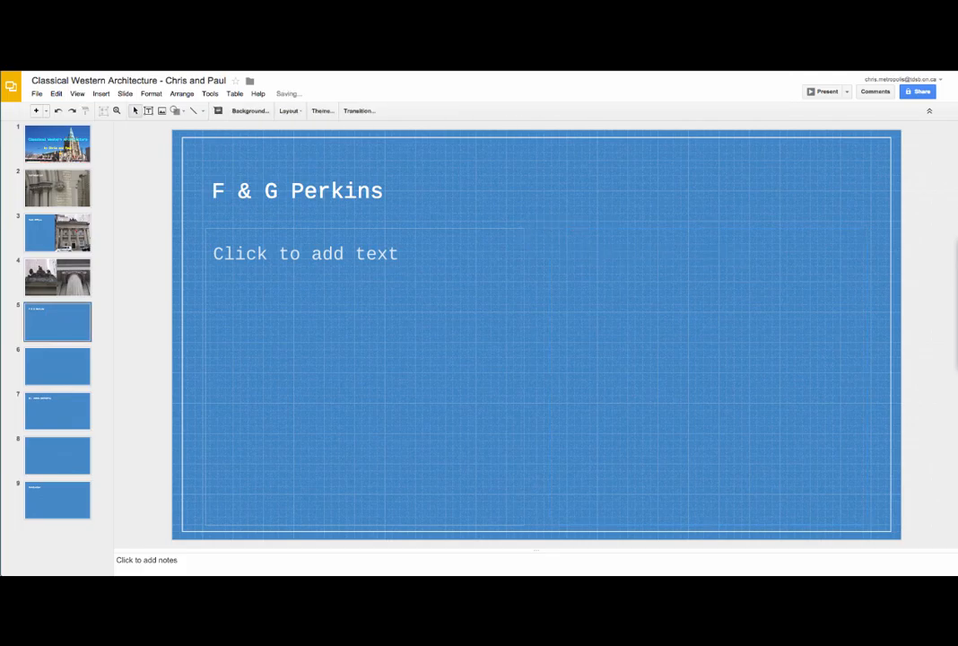
Insert the photo DSCF0011.jpg from the Photos folder in Finder onto slide 5.
{"action": "left_click", "coordinate": [162, 111]}
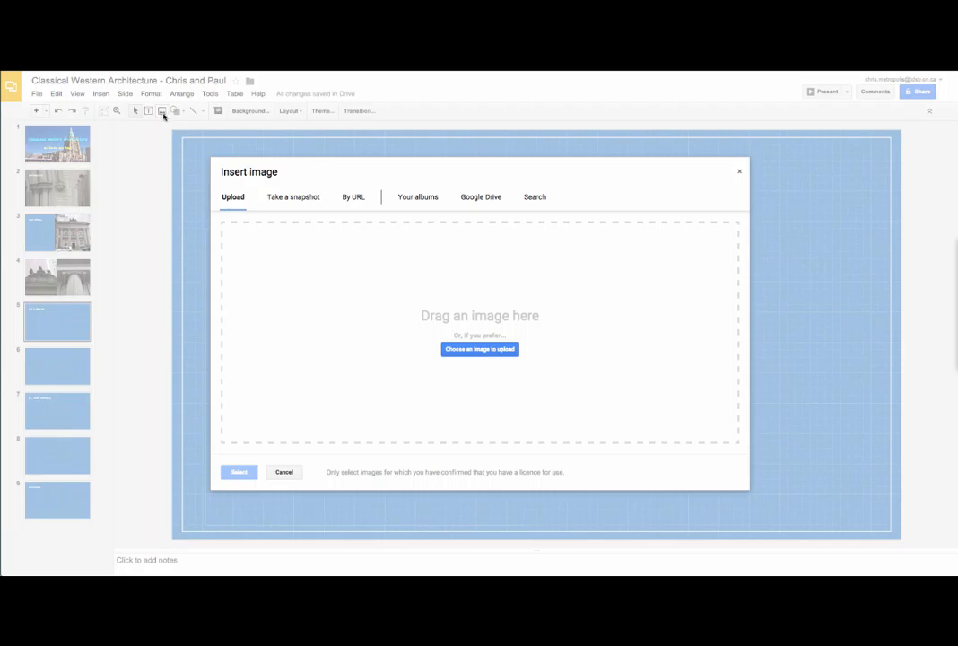
{"action": "key", "text": "super+Tab"}
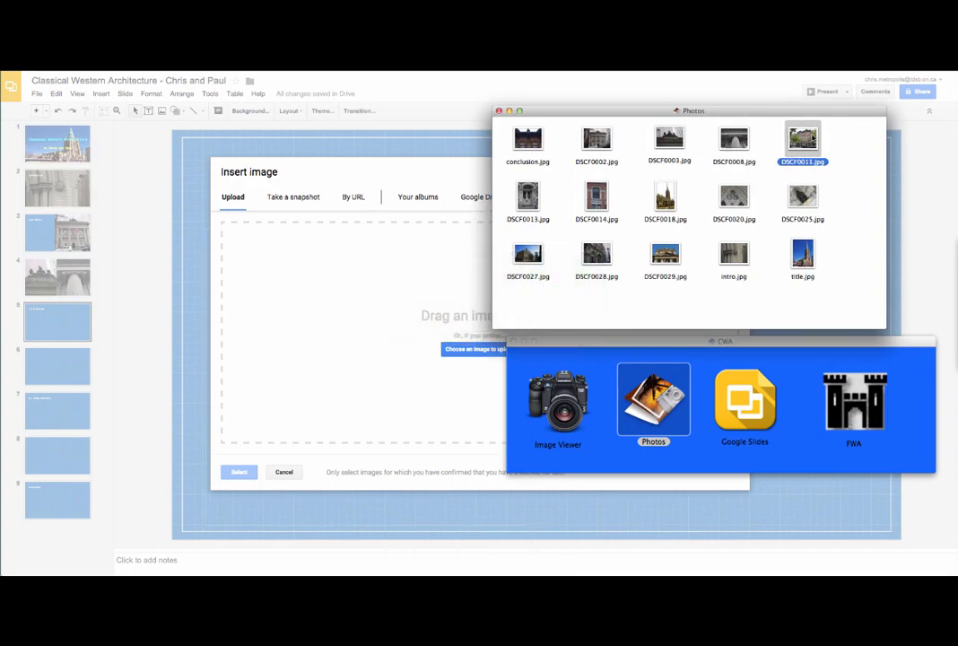
{"action": "left_click_drag", "start_coordinate": [804, 142], "coordinate": [446, 336]}
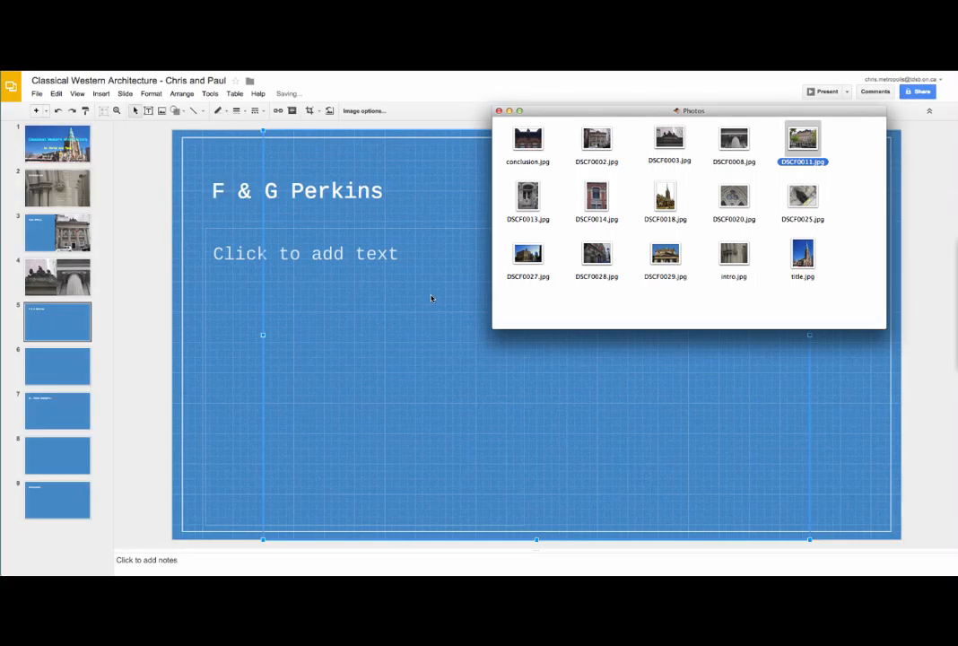
{"action": "left_click", "coordinate": [413, 258]}
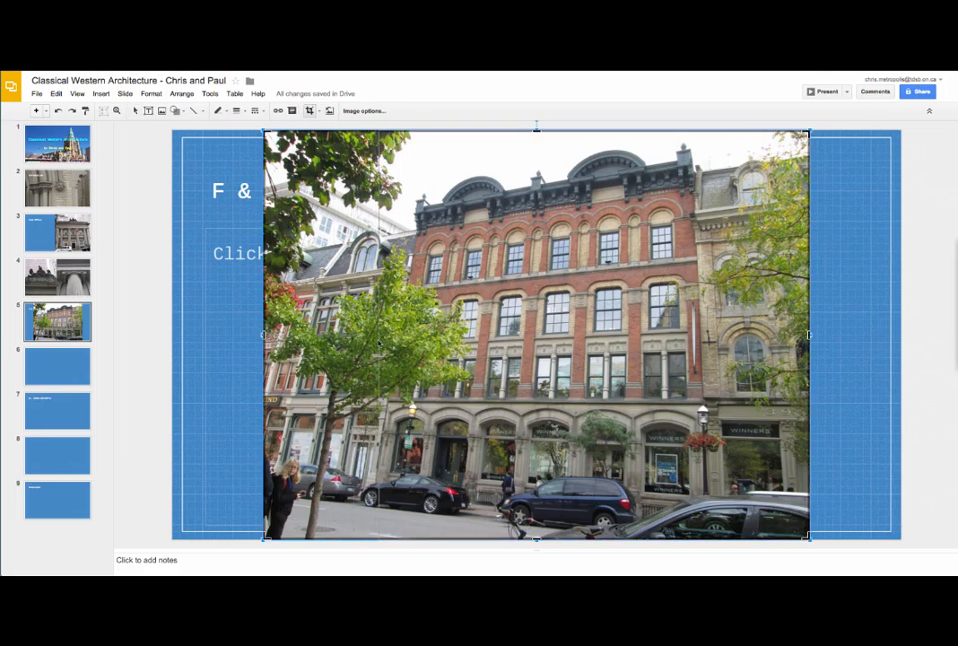
Crop both sides of the photo close to the red brick building and move it against the slide's right edge.
{"action": "left_click_drag", "start_coordinate": [264, 334], "coordinate": [380, 335]}
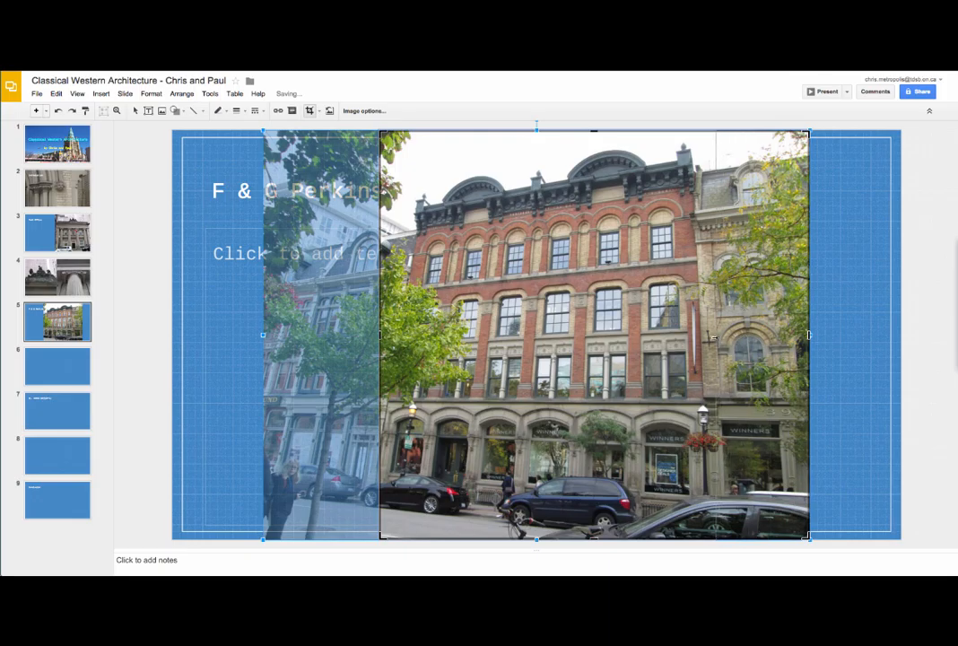
{"action": "left_click_drag", "start_coordinate": [808, 334], "coordinate": [709, 335]}
{"action": "key", "text": "Return"}
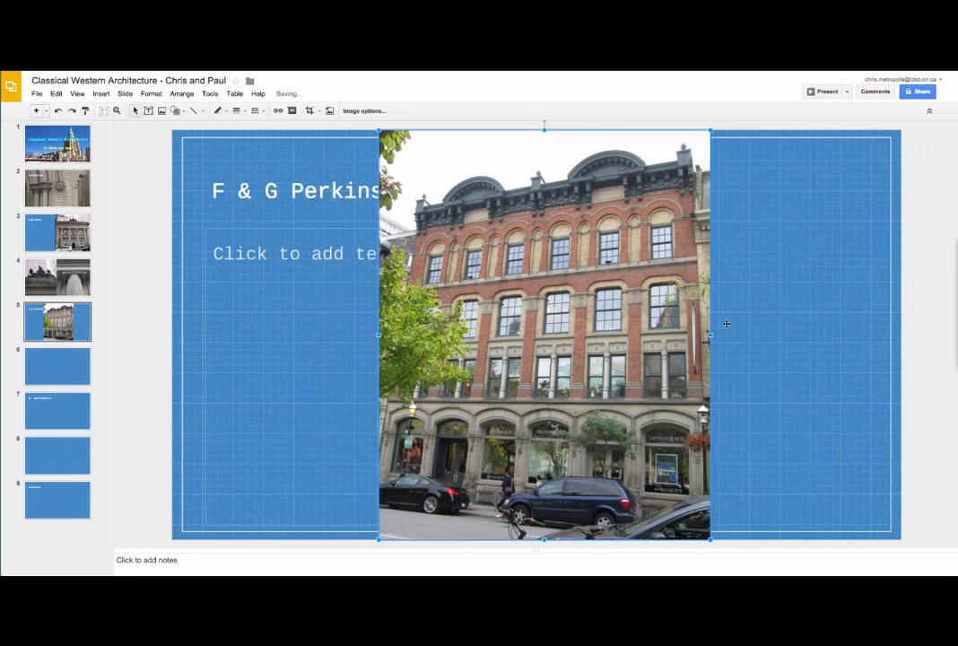
{"action": "left_click_drag", "start_coordinate": [527, 335], "coordinate": [718, 339]}
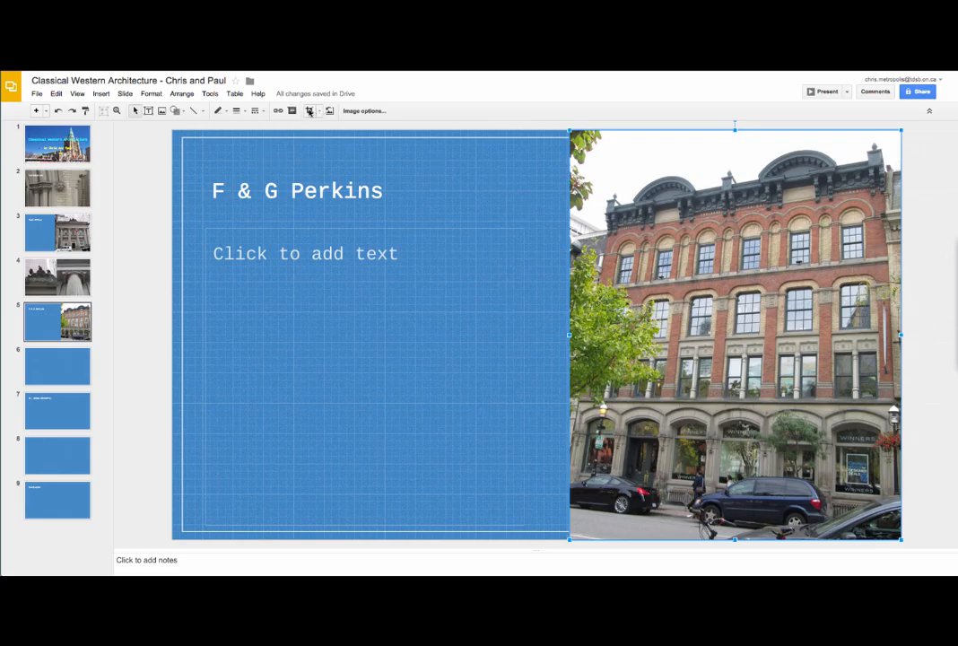
Widen the brick building photo's crop slightly on both sides and realign the photo with the slide's right edge.
{"action": "left_click", "coordinate": [309, 110]}
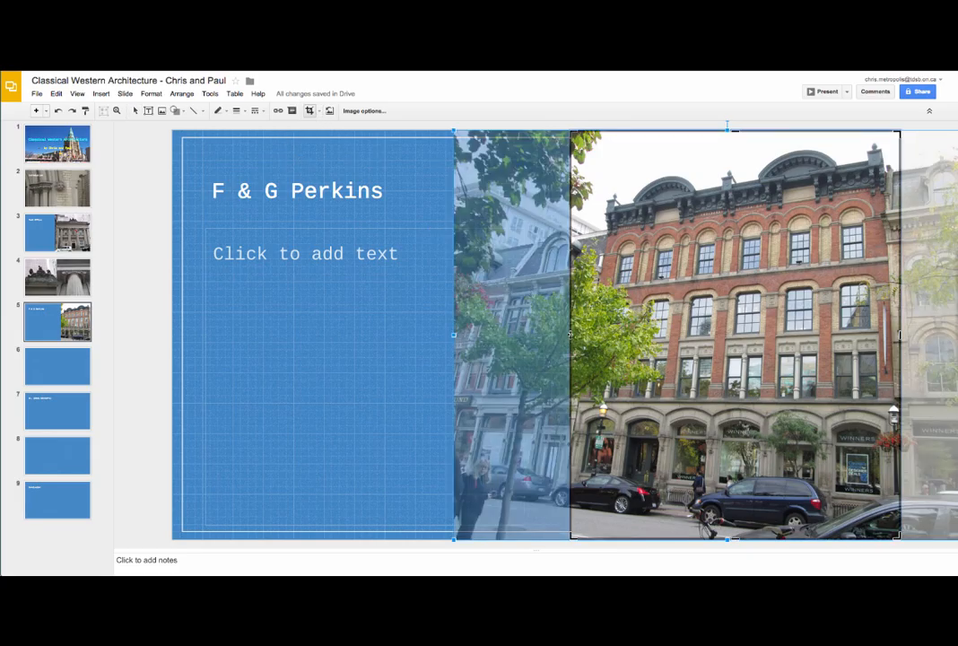
{"action": "left_click_drag", "start_coordinate": [569, 334], "coordinate": [547, 335]}
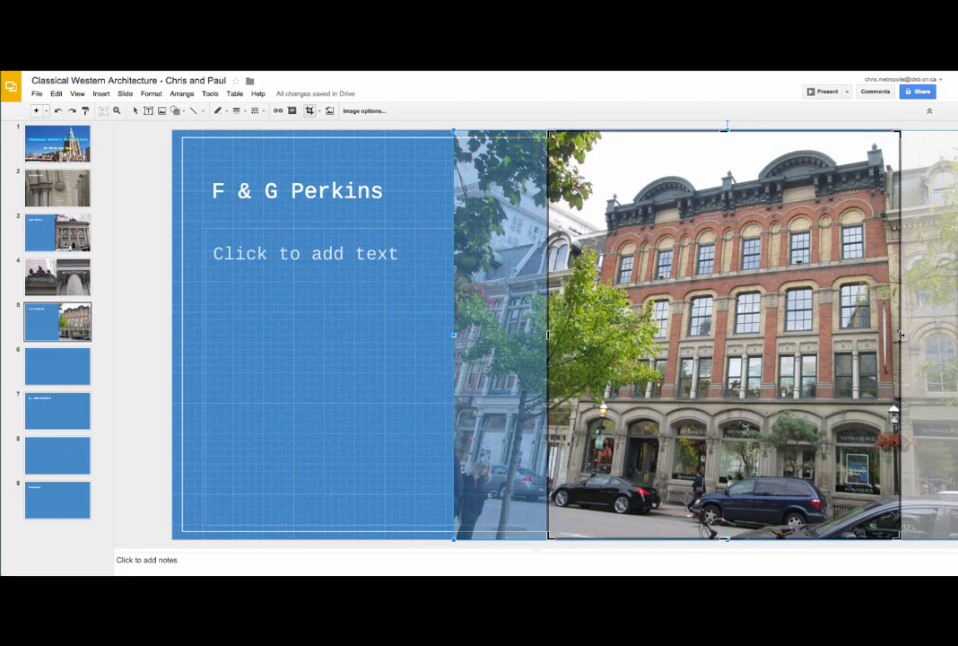
{"action": "left_click_drag", "start_coordinate": [901, 334], "coordinate": [916, 341]}
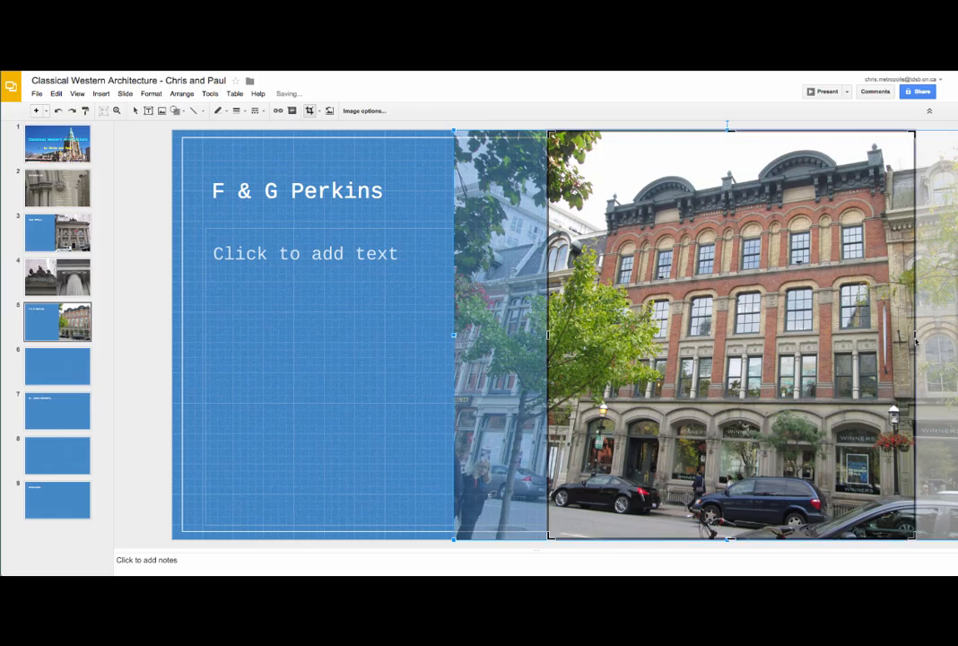
{"action": "left_click", "coordinate": [358, 414]}
{"action": "double_click", "coordinate": [728, 332]}
{"action": "left_click", "coordinate": [393, 405]}
{"action": "left_click_drag", "start_coordinate": [728, 371], "coordinate": [713, 376]}
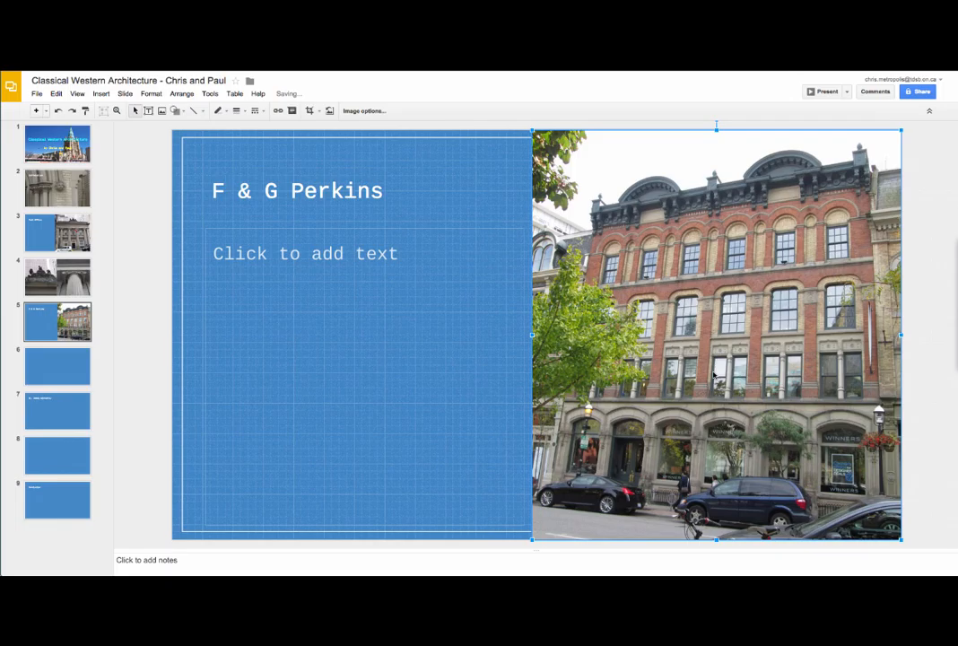
{"action": "left_click", "coordinate": [463, 211]}
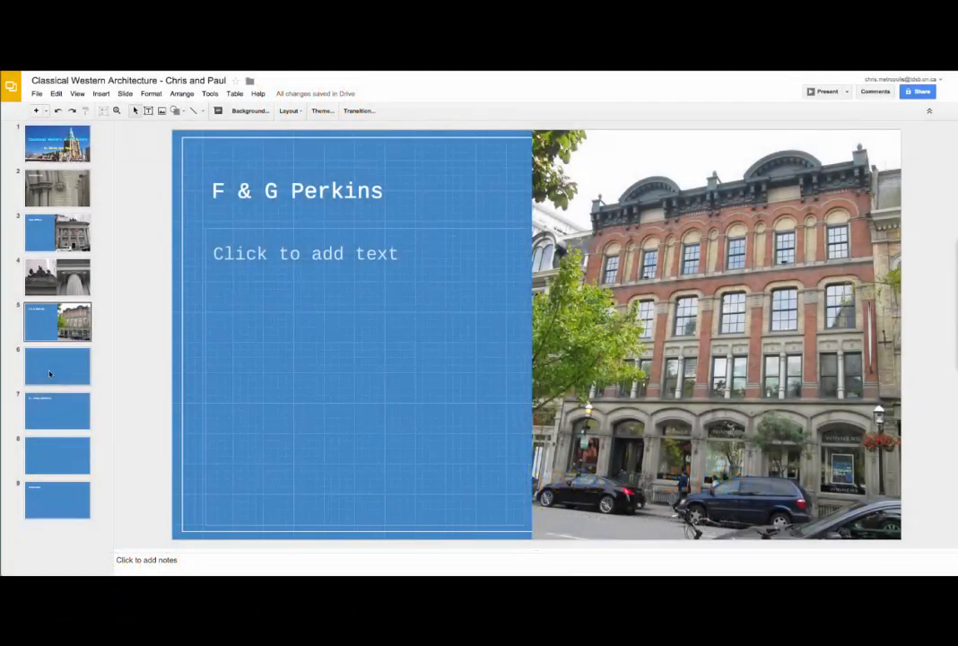
Insert the photo DSCF0013.jpg from the Photos folder in Finder onto slide 6 and move it to the slide's left half.
{"action": "left_click", "coordinate": [49, 372]}
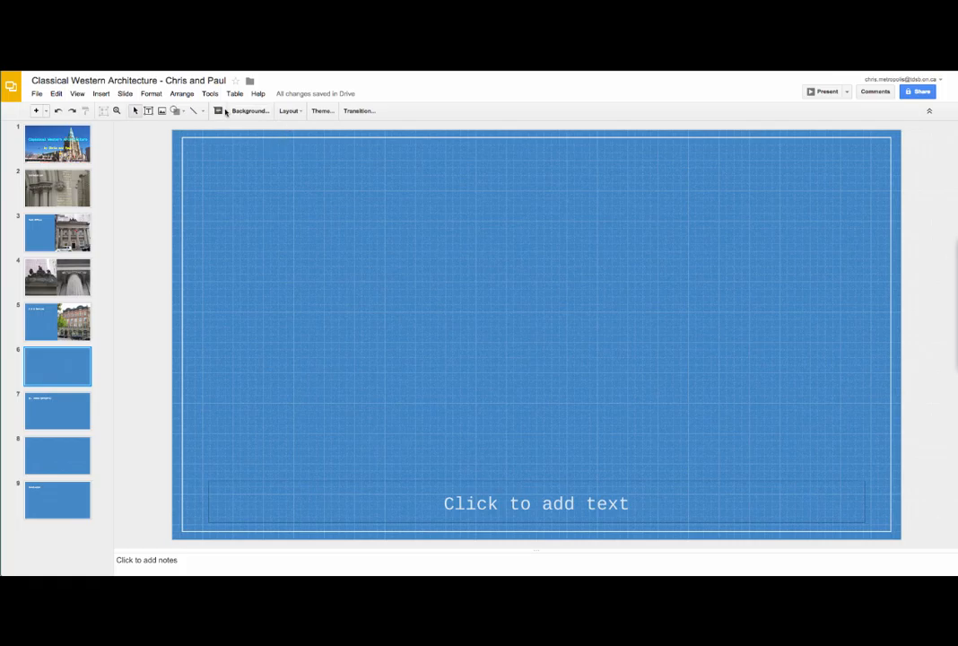
{"action": "left_click", "coordinate": [161, 110]}
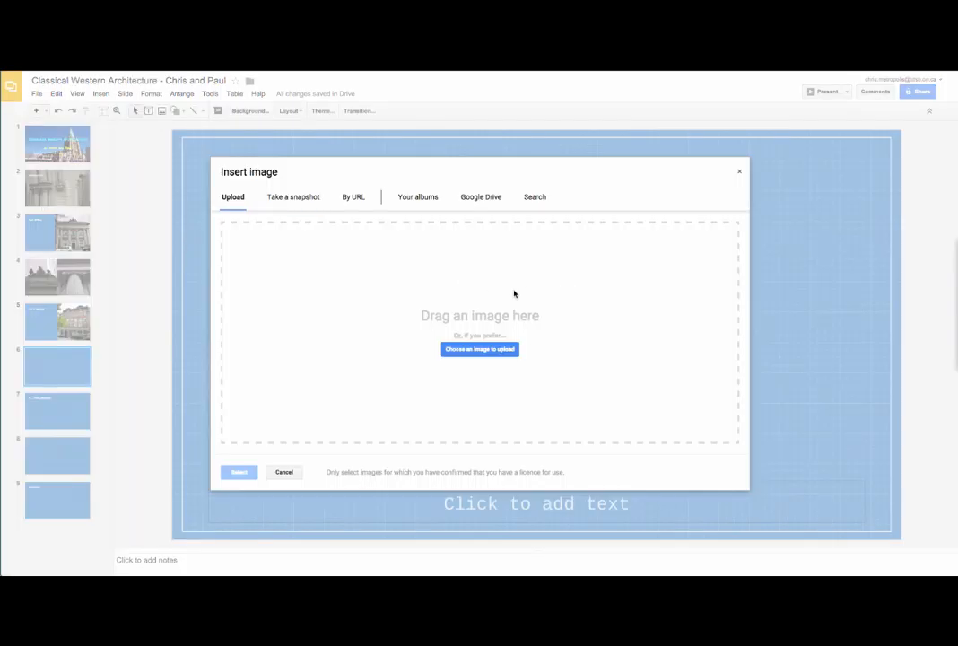
{"action": "key", "text": "super+Tab"}
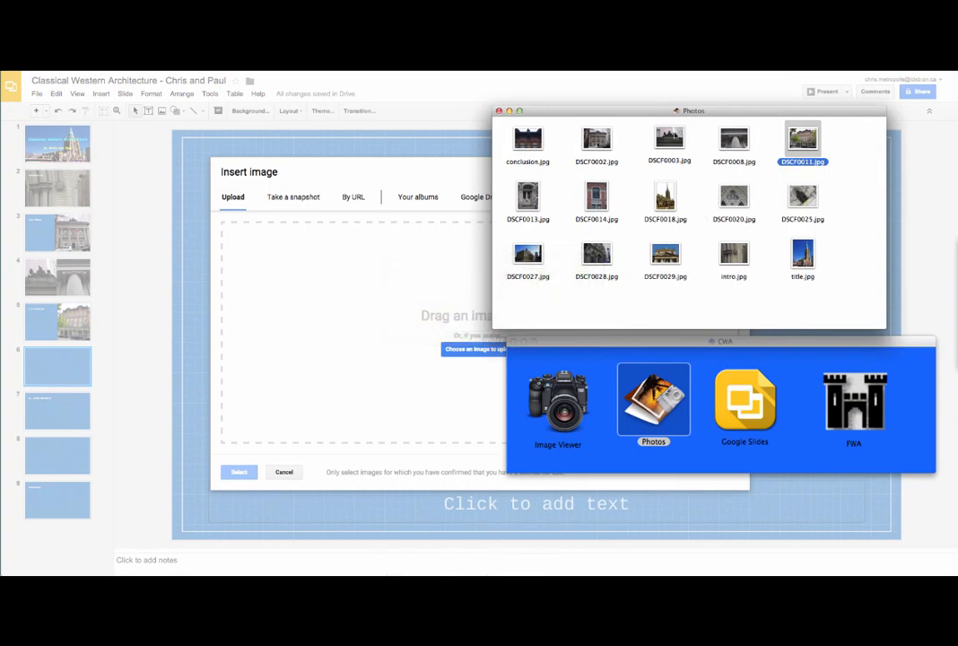
{"action": "left_click", "coordinate": [528, 195]}
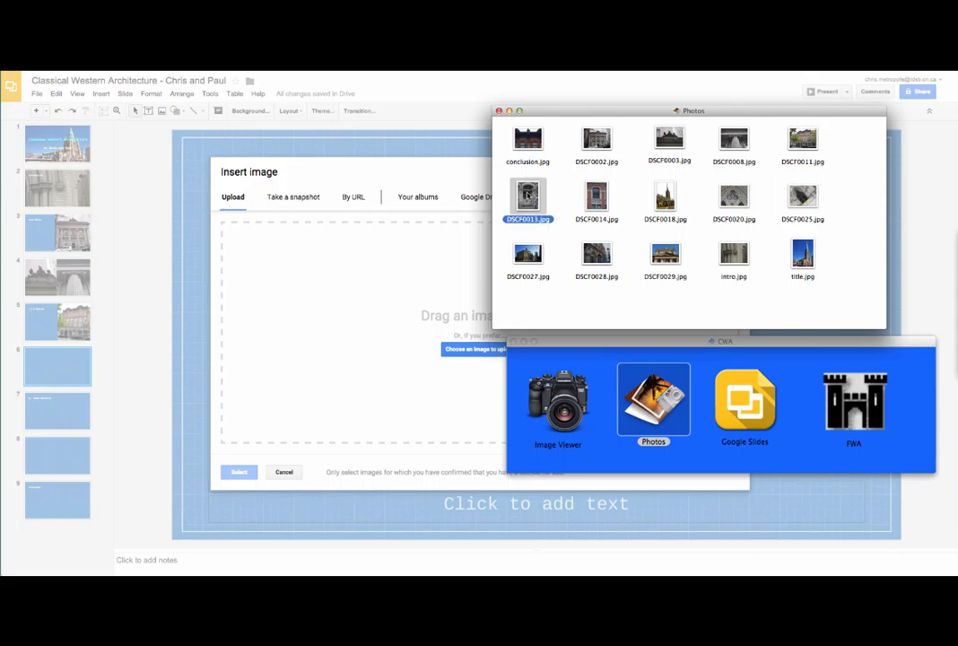
{"action": "left_click_drag", "start_coordinate": [527, 196], "coordinate": [427, 305]}
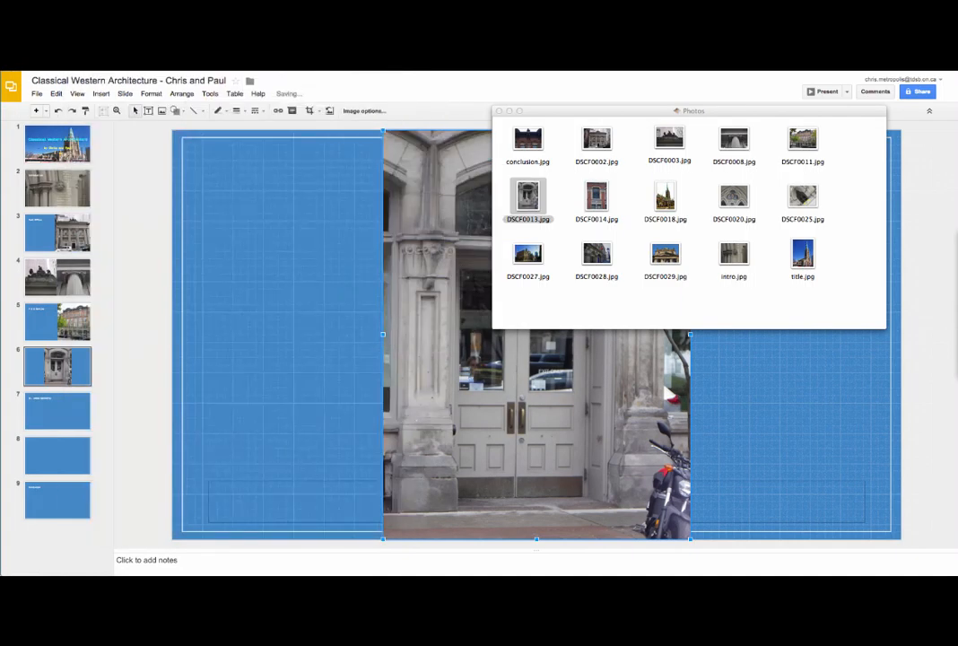
{"action": "left_click", "coordinate": [307, 208]}
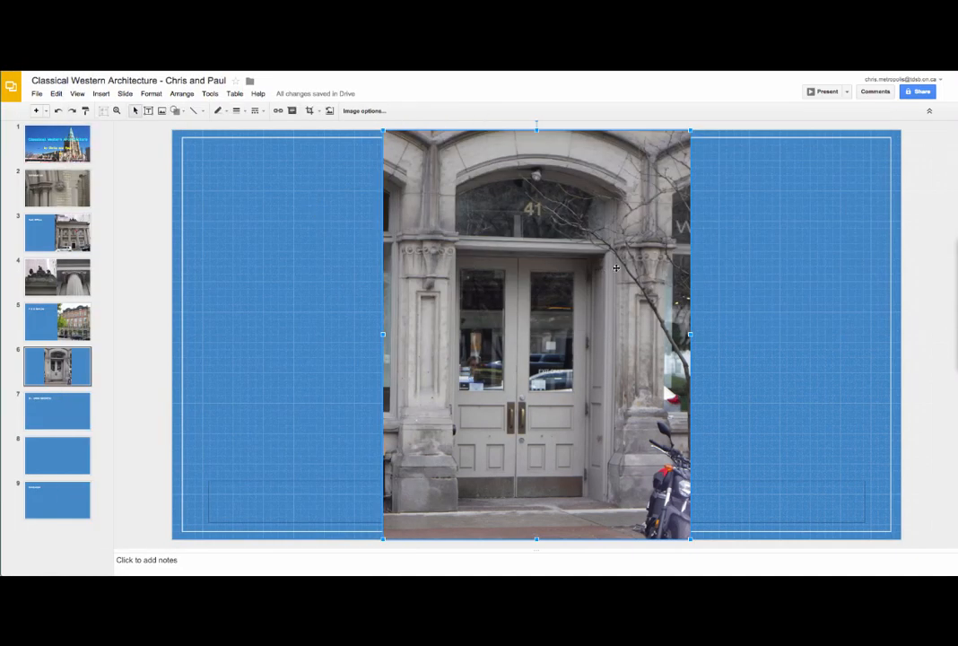
{"action": "left_click_drag", "start_coordinate": [601, 269], "coordinate": [391, 275]}
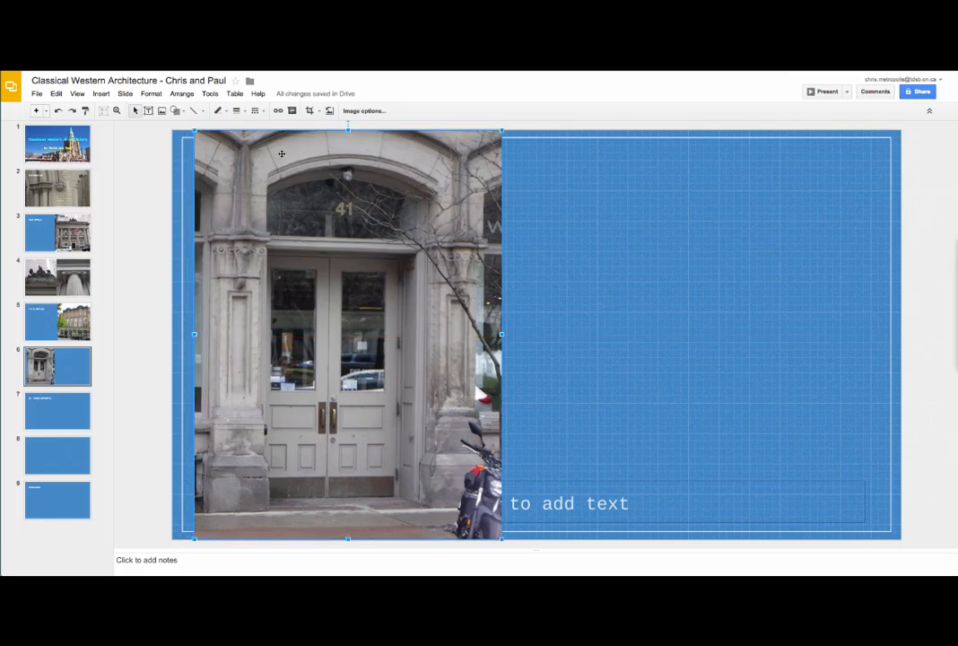
Insert the photo DSCF0014.jpg from the Photos folder in Finder onto slide 6 beside the doorway photo.
{"action": "left_click", "coordinate": [161, 111]}
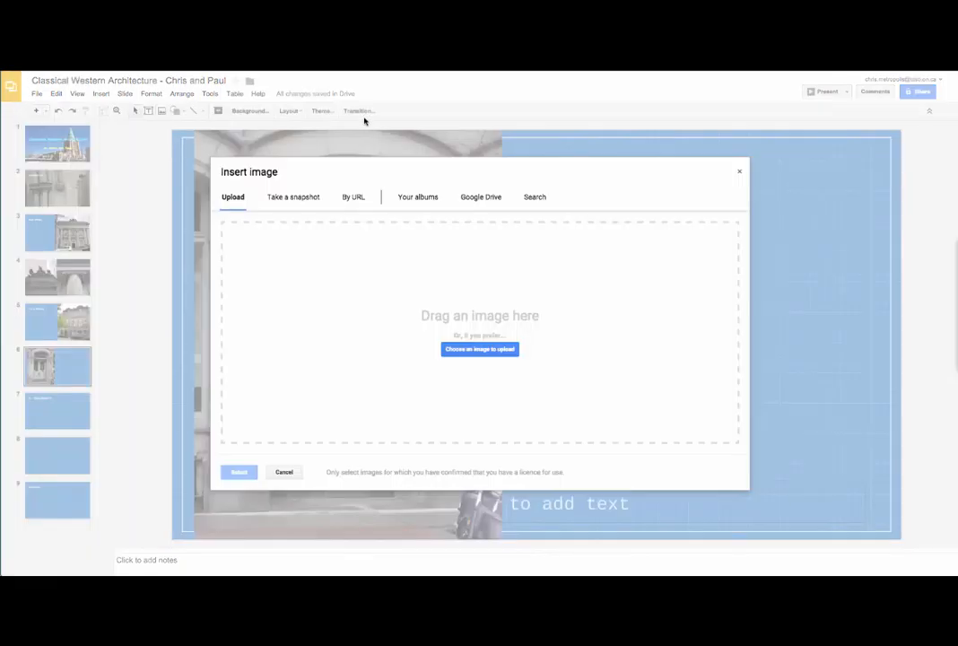
{"action": "key", "text": "super+Tab"}
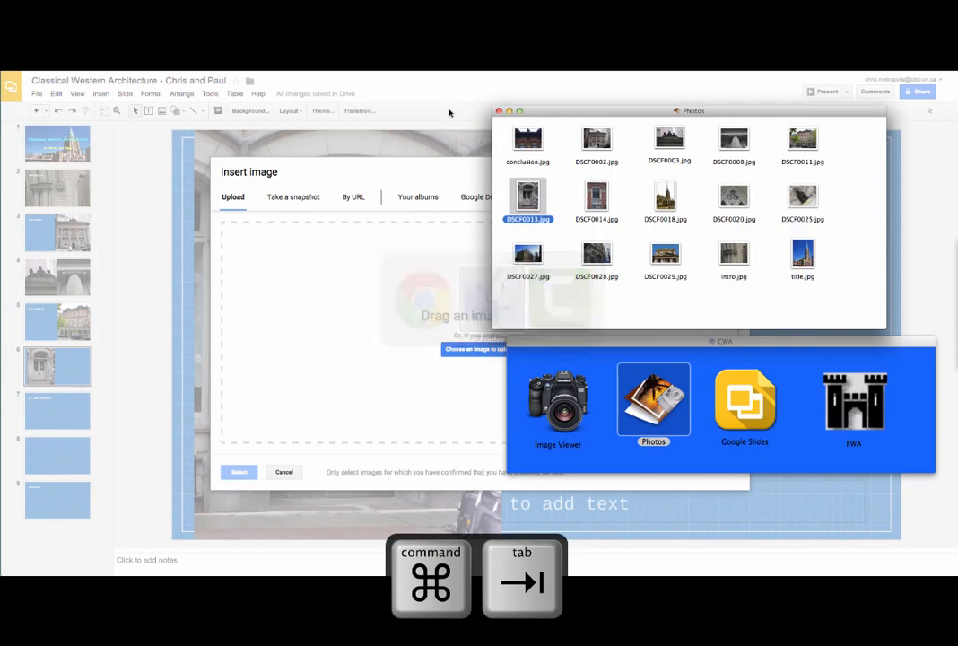
{"action": "left_click", "coordinate": [595, 195]}
{"action": "left_click_drag", "start_coordinate": [594, 195], "coordinate": [451, 304]}
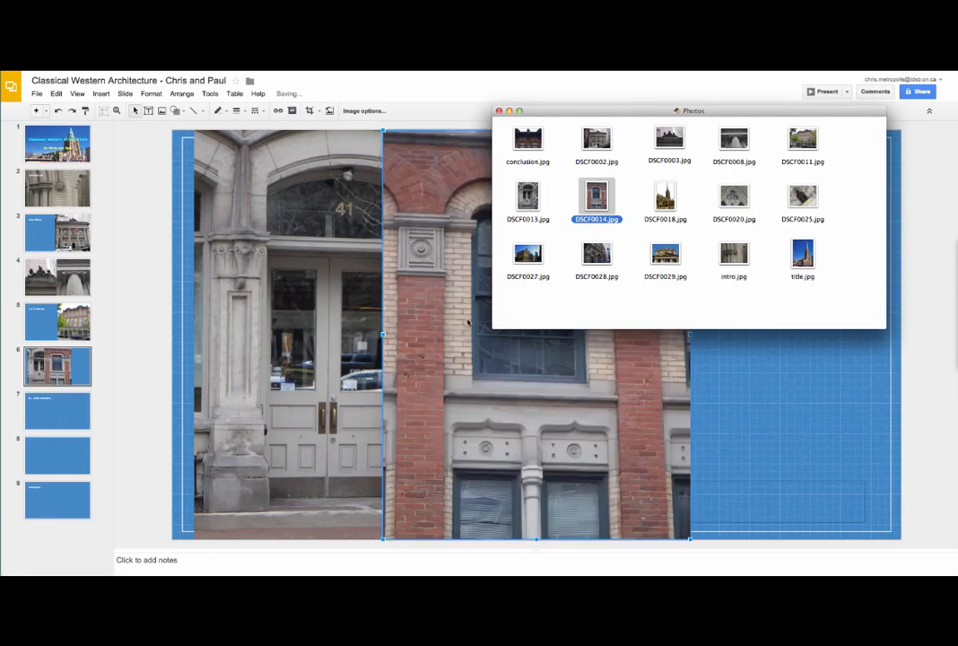
{"action": "left_click", "coordinate": [467, 322]}
Move the window photo to the slide's right half and shift both photos inward to leave matching outer margins.
{"action": "left_click_drag", "start_coordinate": [456, 326], "coordinate": [643, 329]}
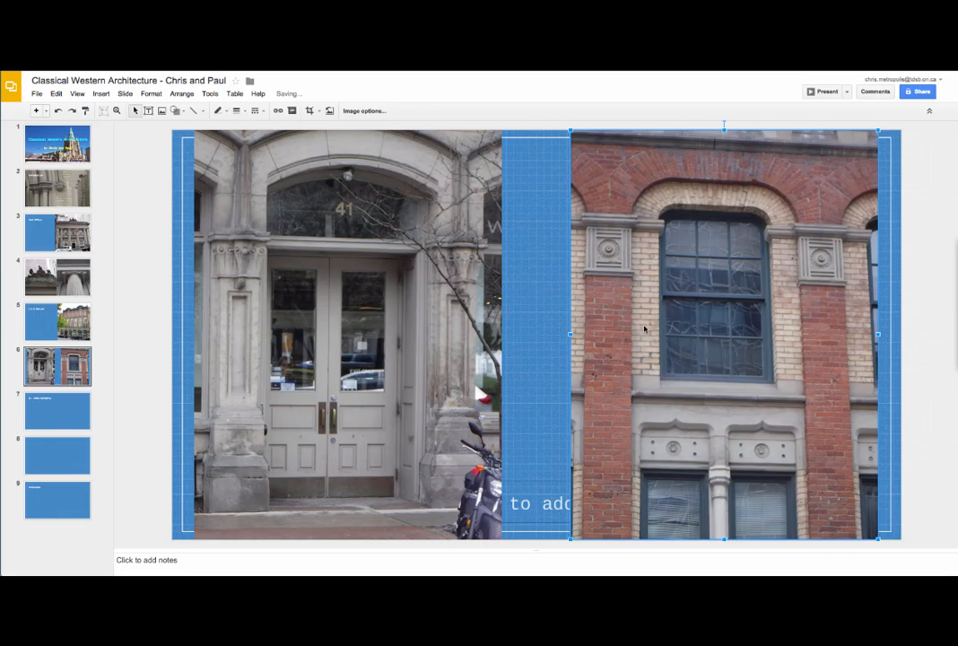
{"action": "left_click_drag", "start_coordinate": [634, 326], "coordinate": [627, 327]}
{"action": "left_click", "coordinate": [460, 328]}
{"action": "left_click_drag", "start_coordinate": [460, 327], "coordinate": [465, 331]}
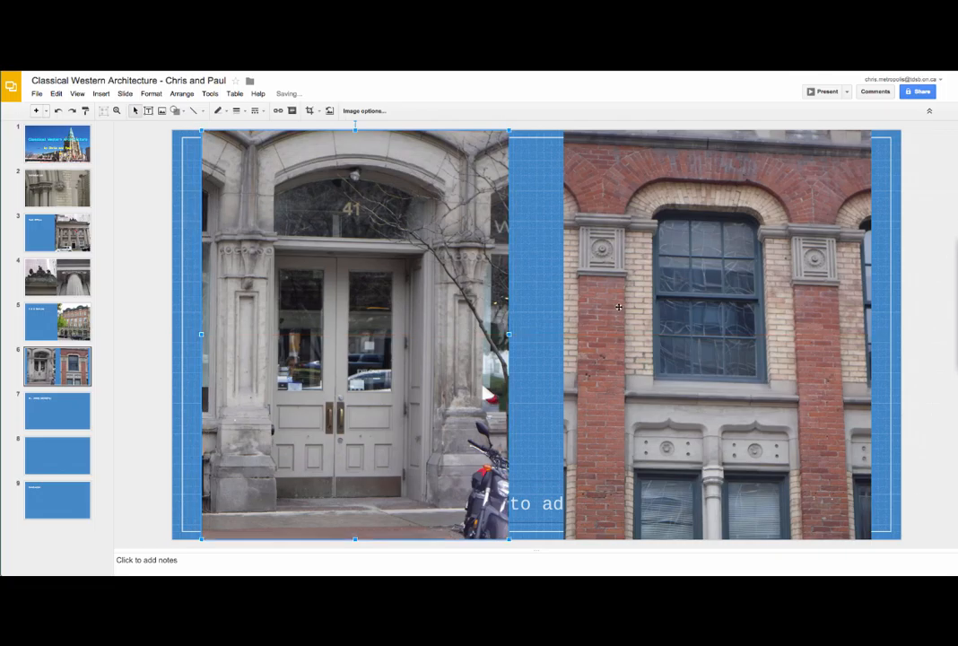
{"action": "left_click", "coordinate": [539, 273]}
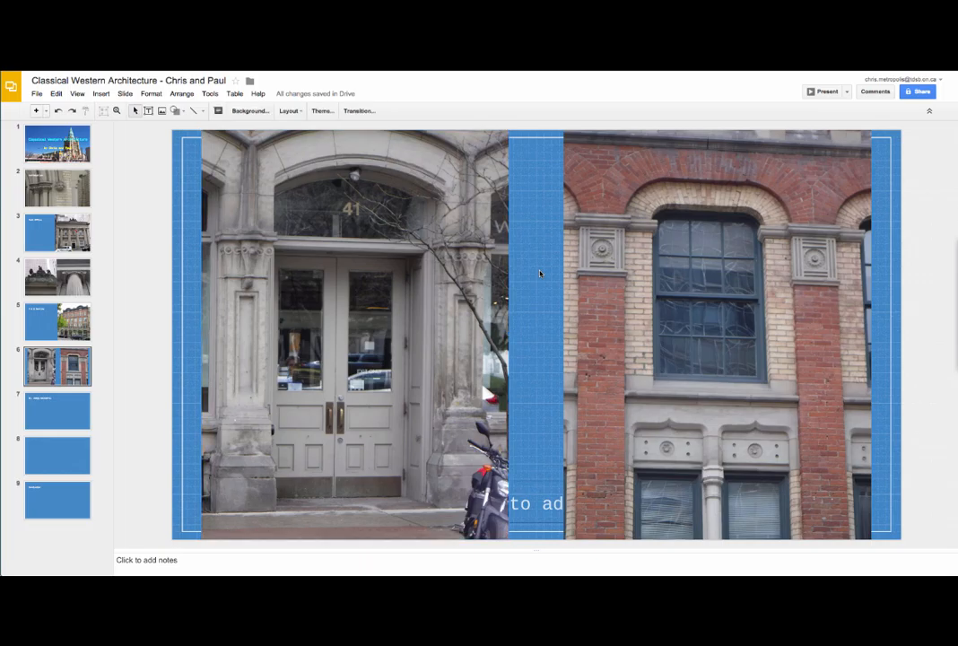
Select both the doorway and window photos on slide 6 and send them to the back, behind the caption placeholder.
{"action": "left_click", "coordinate": [458, 348]}
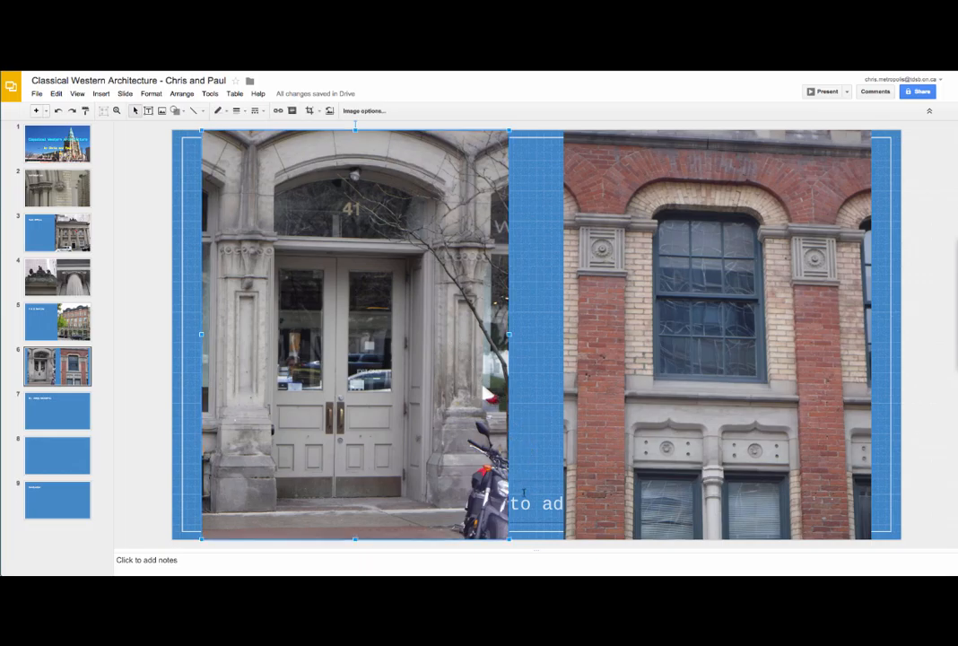
{"action": "left_click", "coordinate": [636, 373], "text": "shift"}
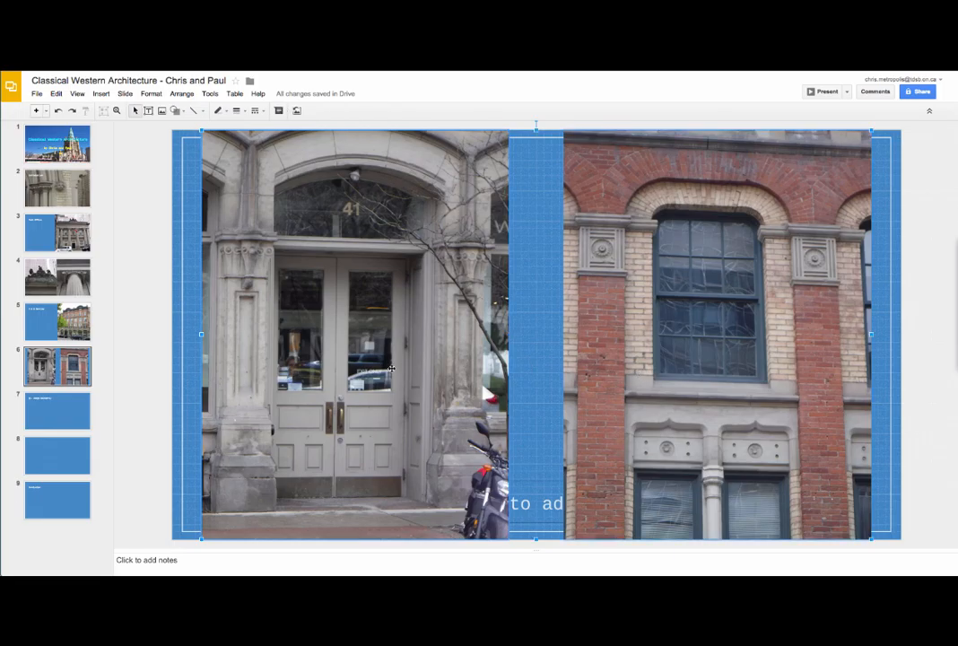
{"action": "left_click", "coordinate": [182, 93]}
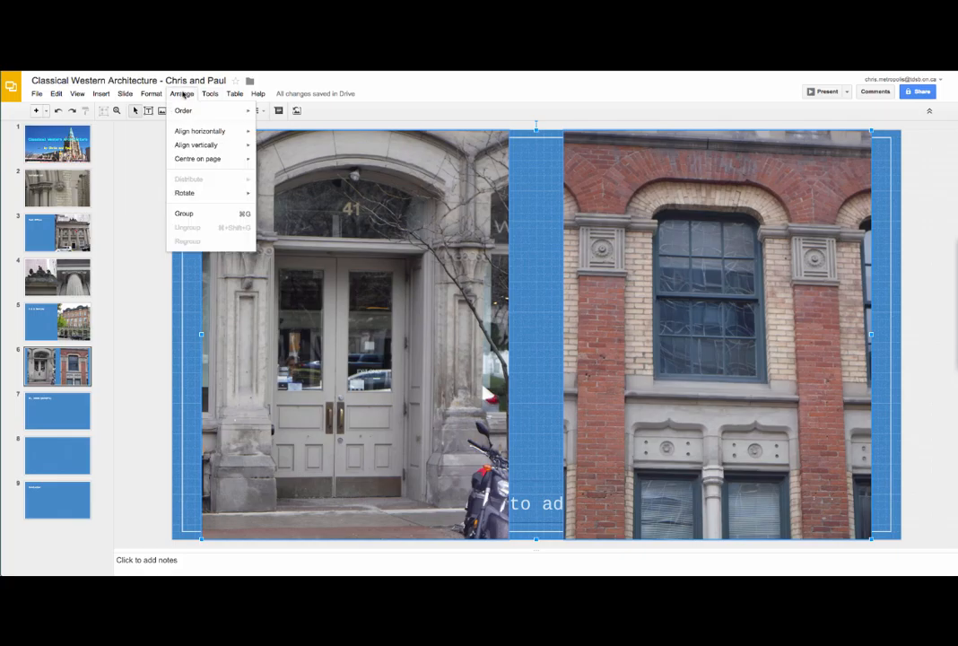
{"action": "mouse_move", "coordinate": [182, 112]}
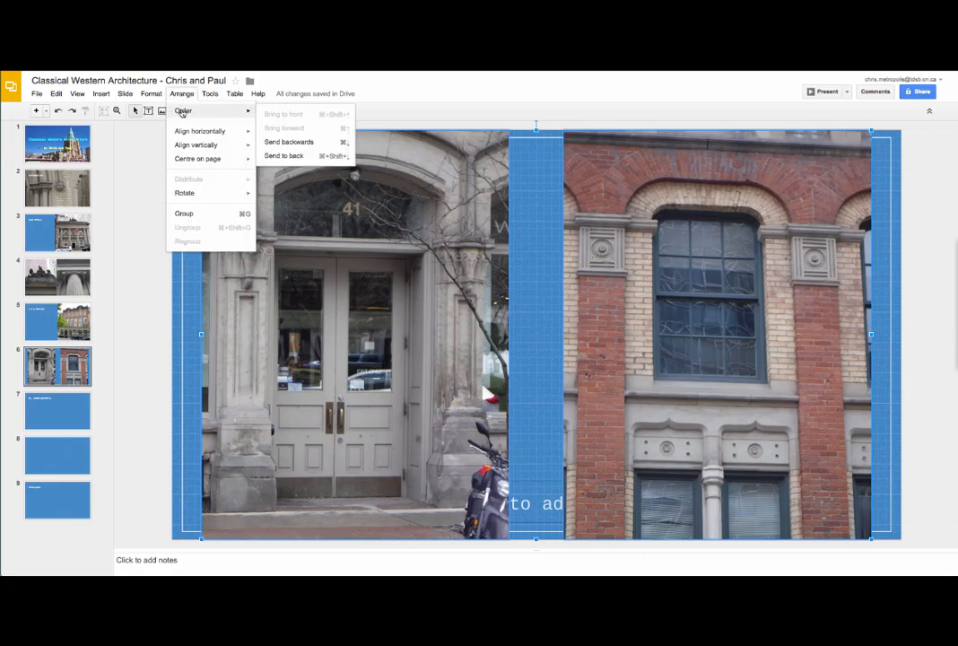
{"action": "left_click", "coordinate": [285, 155]}
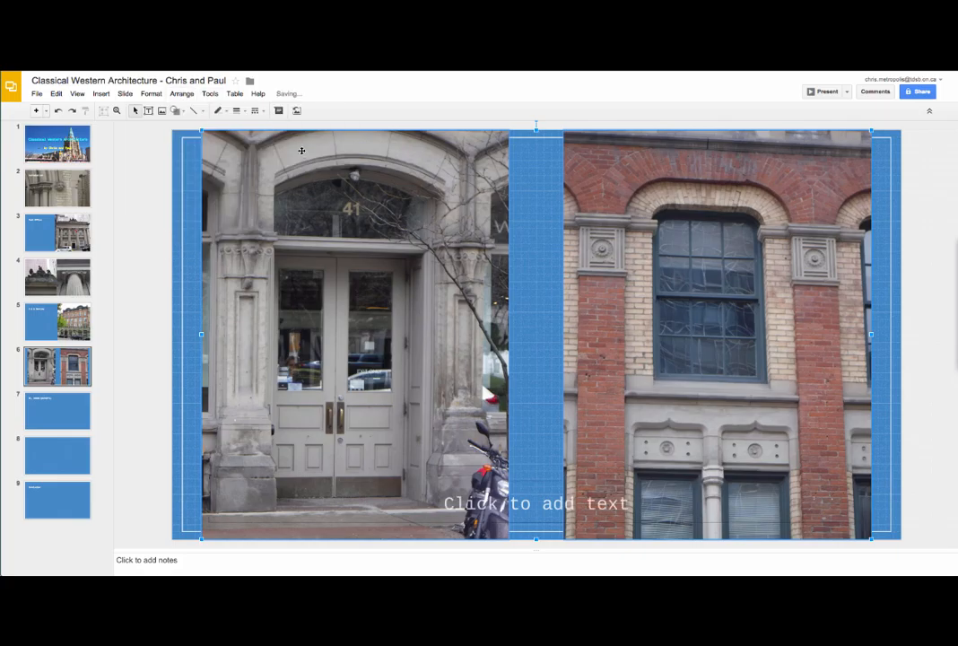
{"action": "left_click", "coordinate": [516, 263]}
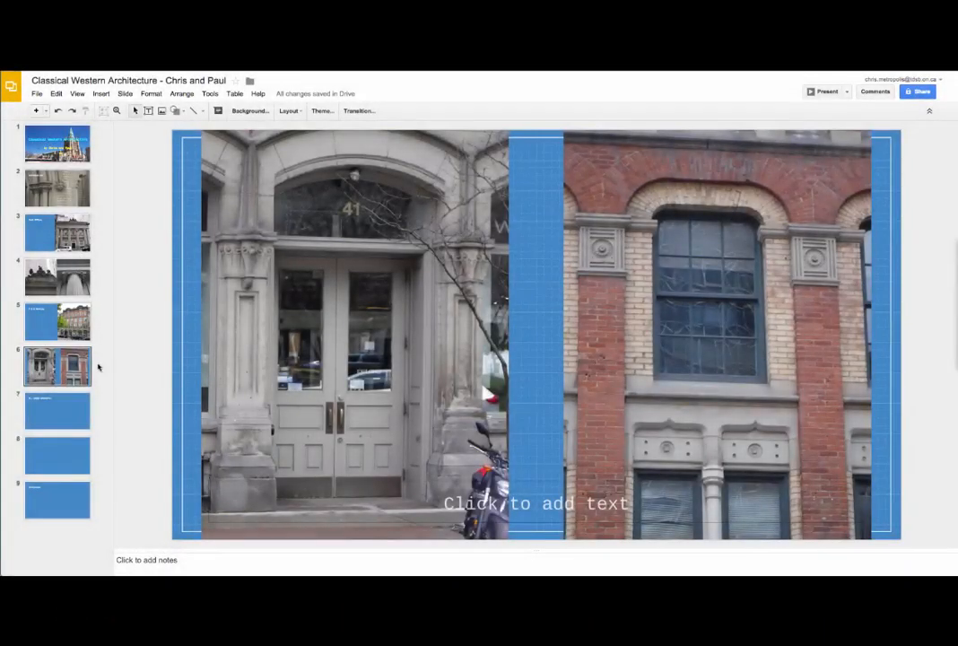
Delete the right-hand text placeholder from the St. James Cathedral slide.
{"action": "left_click", "coordinate": [67, 417]}
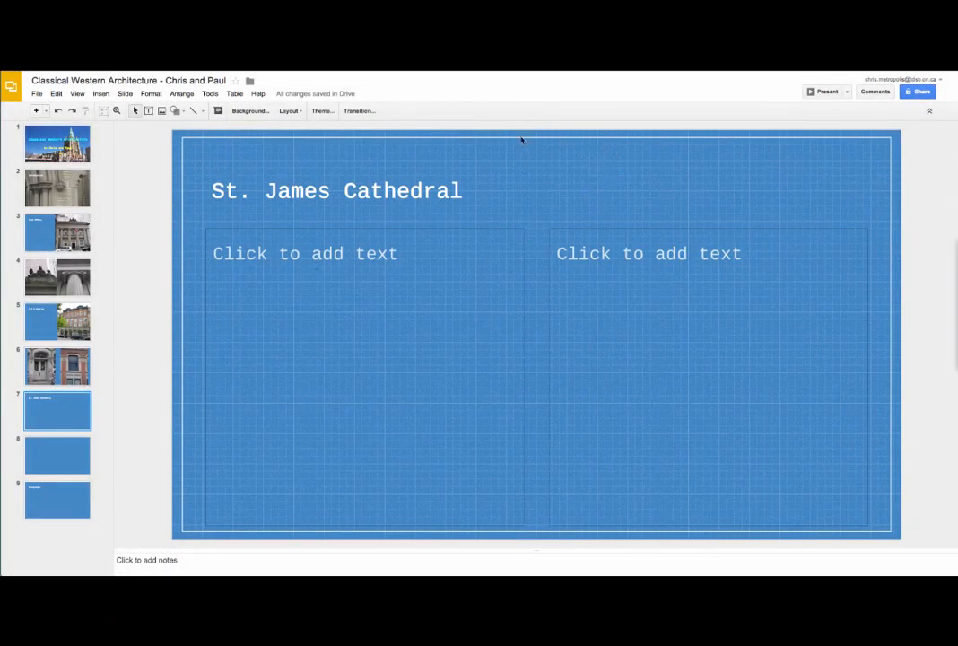
{"action": "left_click", "coordinate": [590, 228]}
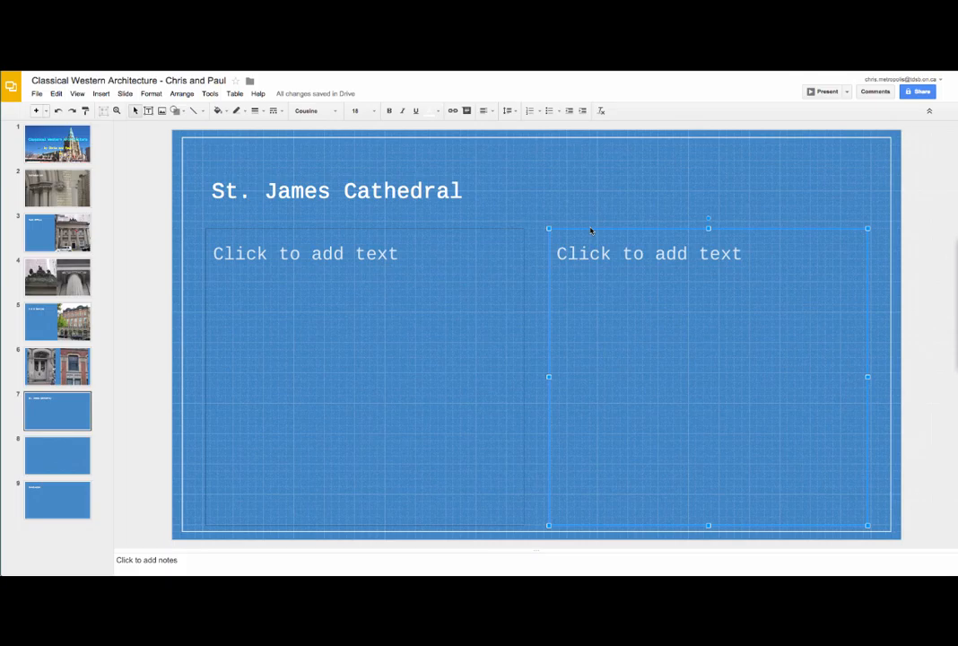
{"action": "key", "text": "Delete"}
Insert the photo DSCF0018.jpg from the Photos folder in Finder onto the St. James Cathedral slide.
{"action": "left_click", "coordinate": [162, 112]}
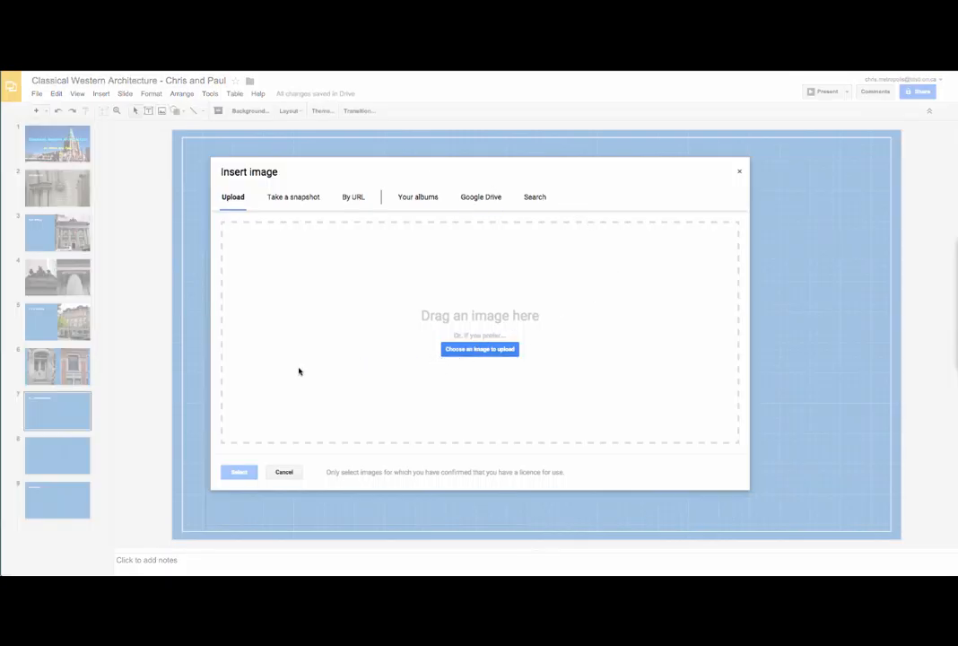
{"action": "key", "text": "super+Tab"}
{"action": "key", "text": "Right"}
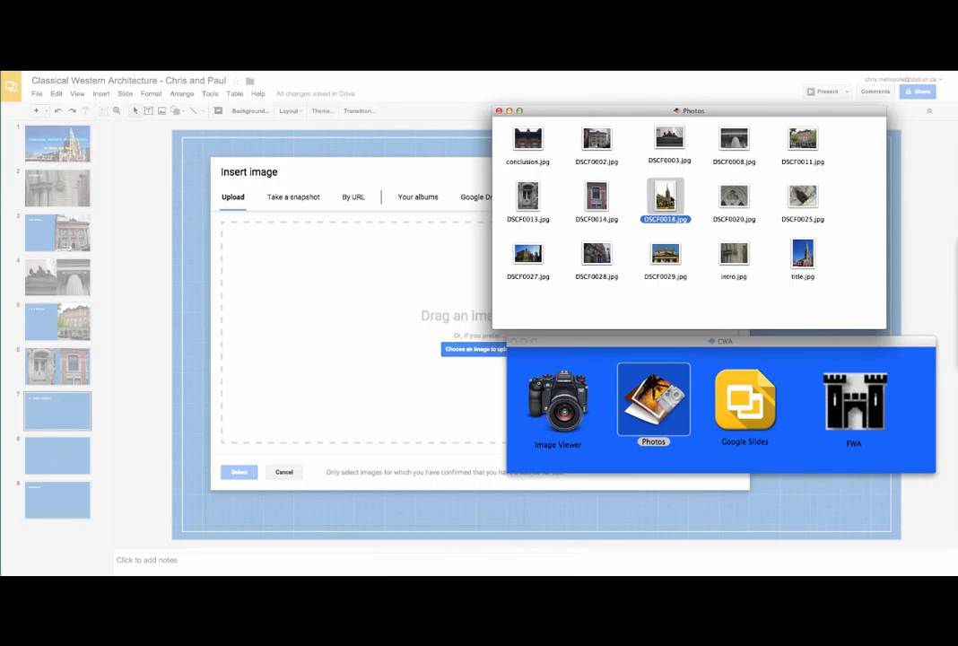
{"action": "left_click_drag", "start_coordinate": [665, 197], "coordinate": [448, 348]}
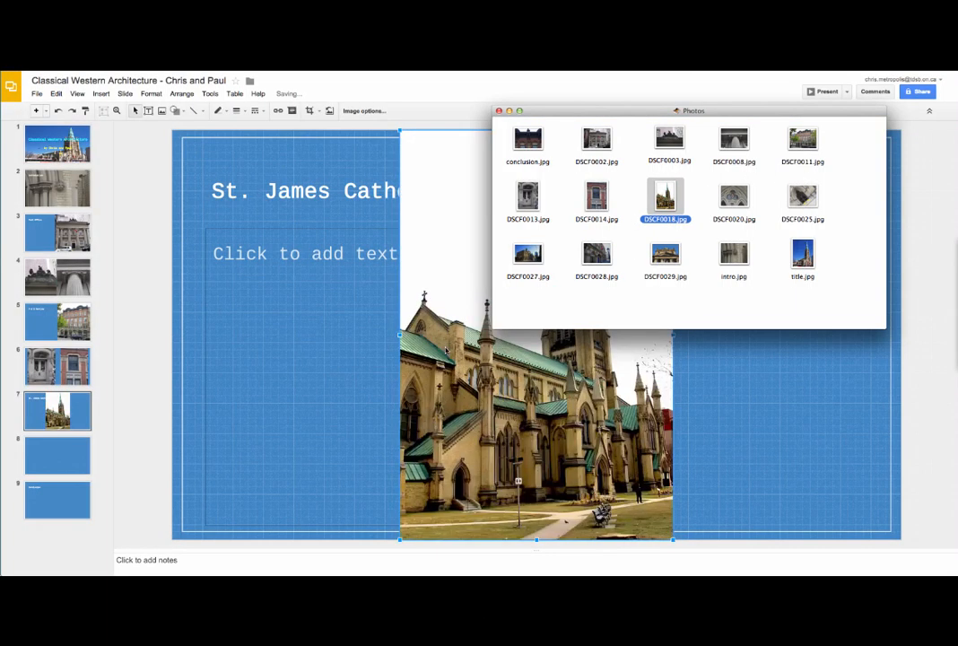
{"action": "left_click", "coordinate": [444, 364]}
Move the cathedral photo to the slide's right half, leaving a narrow margin at the slide's right edge.
{"action": "left_click_drag", "start_coordinate": [476, 358], "coordinate": [663, 358]}
{"action": "left_click", "coordinate": [552, 337]}
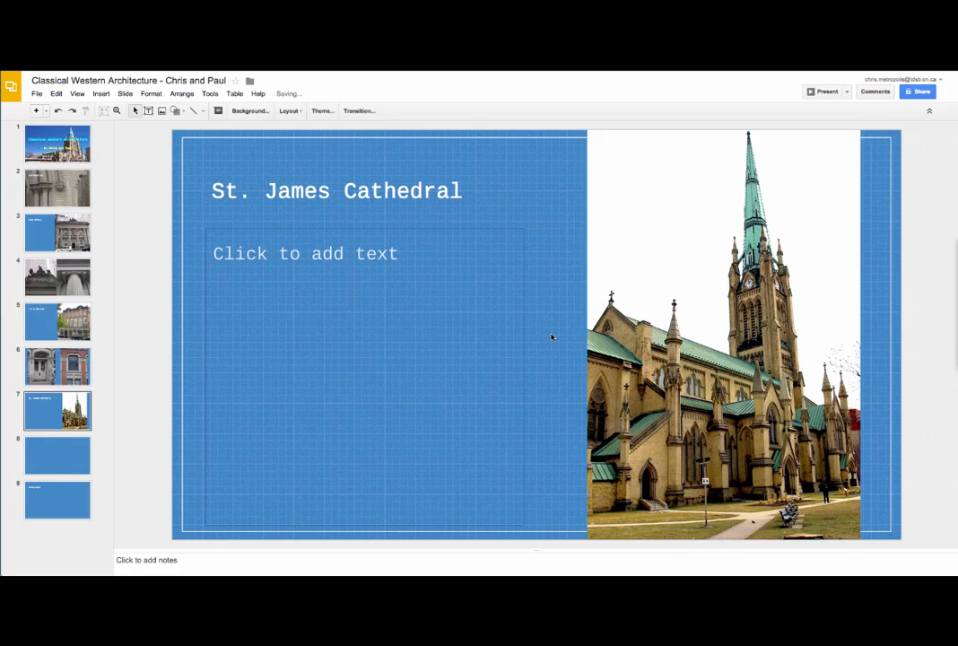
{"action": "left_click_drag", "start_coordinate": [647, 332], "coordinate": [641, 333]}
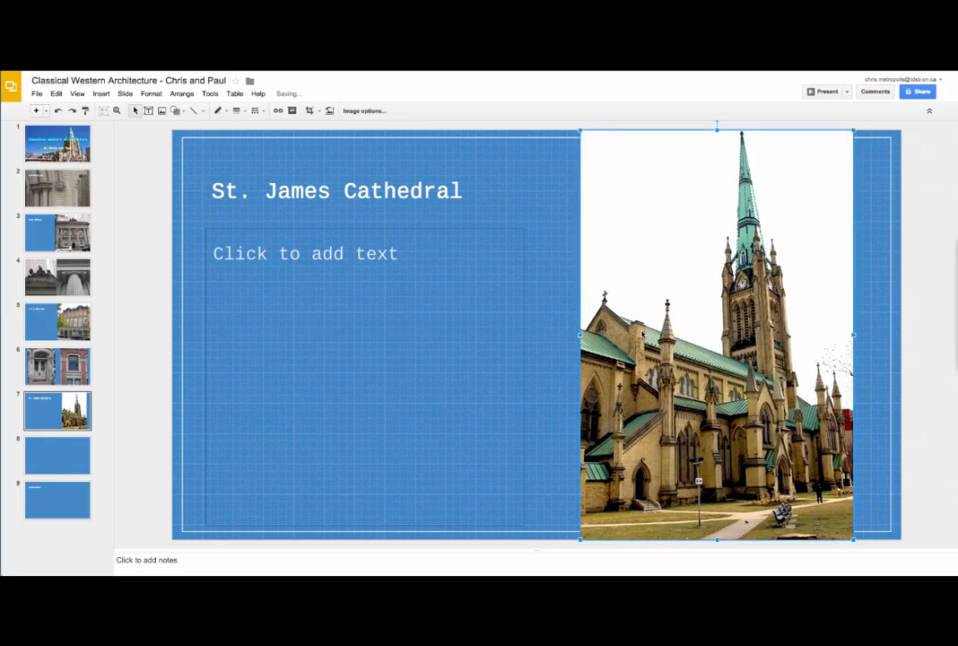
{"action": "left_click", "coordinate": [545, 316]}
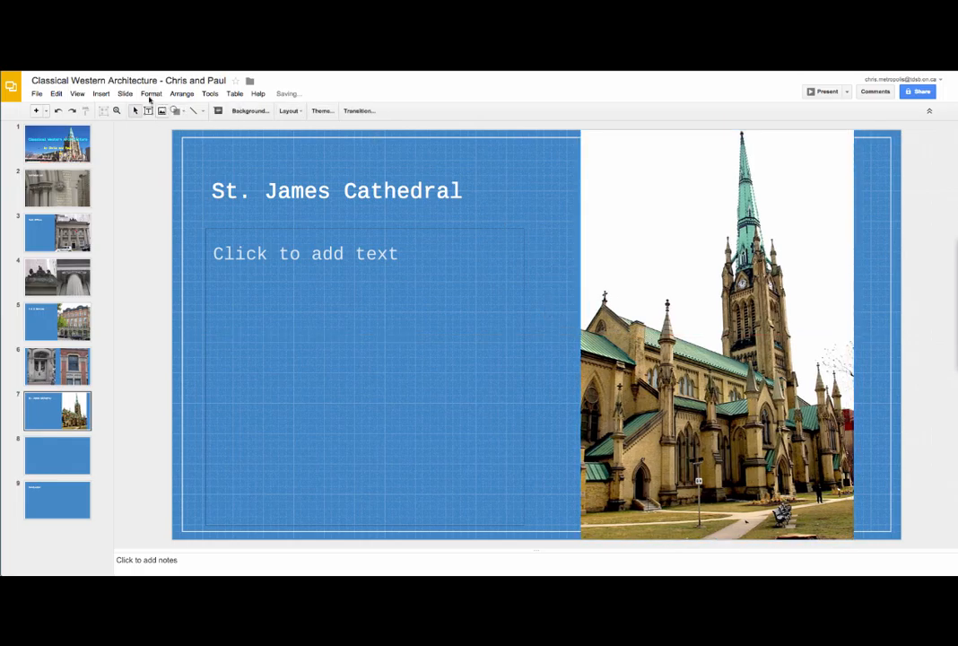
Insert the photo DSCF0020.jpg from the Photos folder in Finder onto slide 8.
{"action": "left_click", "coordinate": [58, 448]}
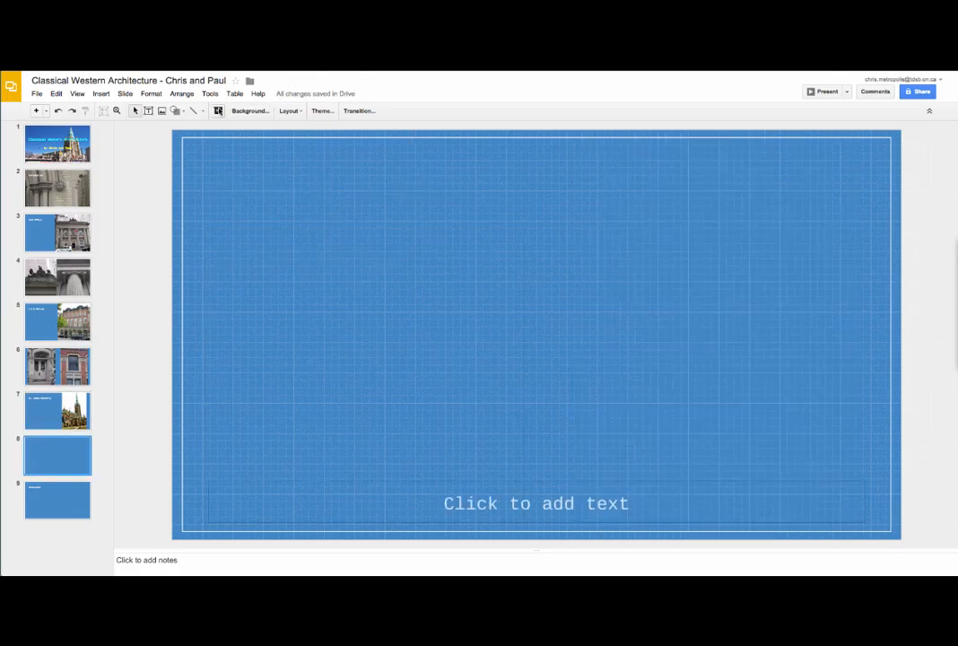
{"action": "left_click", "coordinate": [162, 111]}
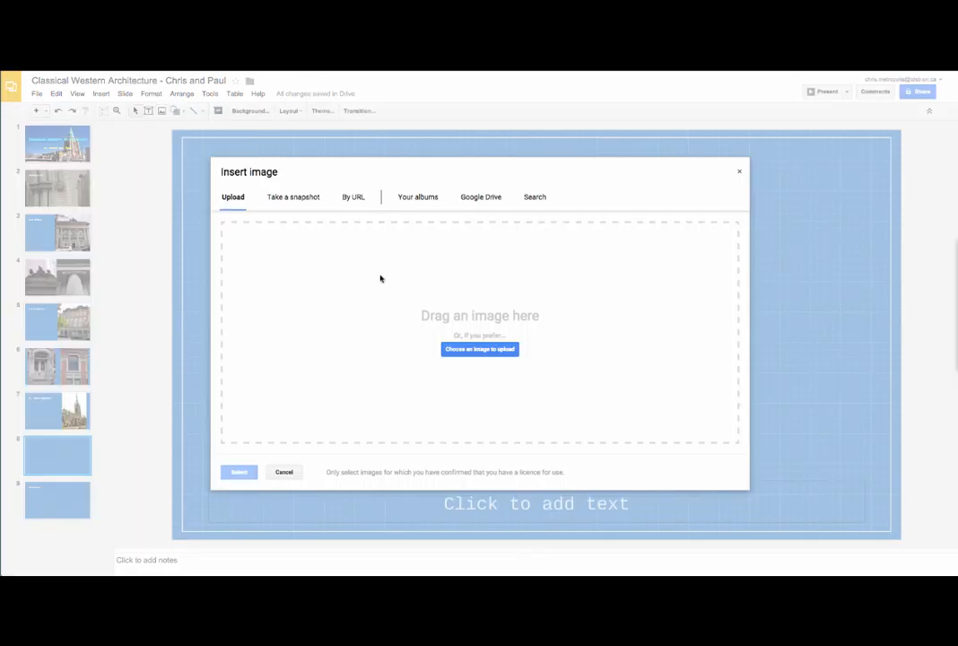
{"action": "key", "text": "super+Tab"}
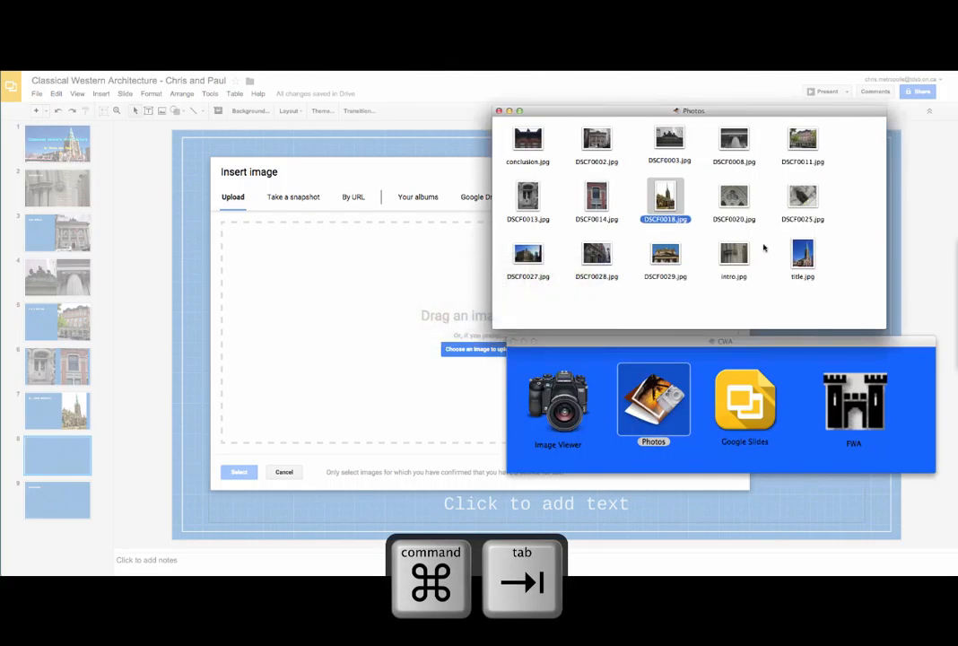
{"action": "left_click", "coordinate": [732, 197]}
{"action": "left_click_drag", "start_coordinate": [733, 196], "coordinate": [392, 348]}
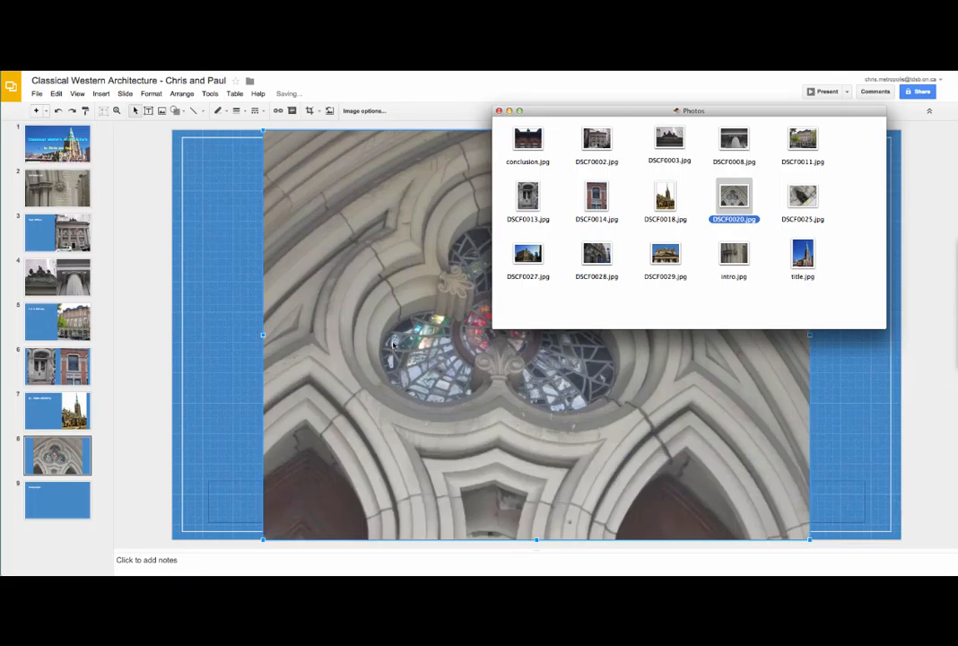
{"action": "left_click", "coordinate": [384, 355]}
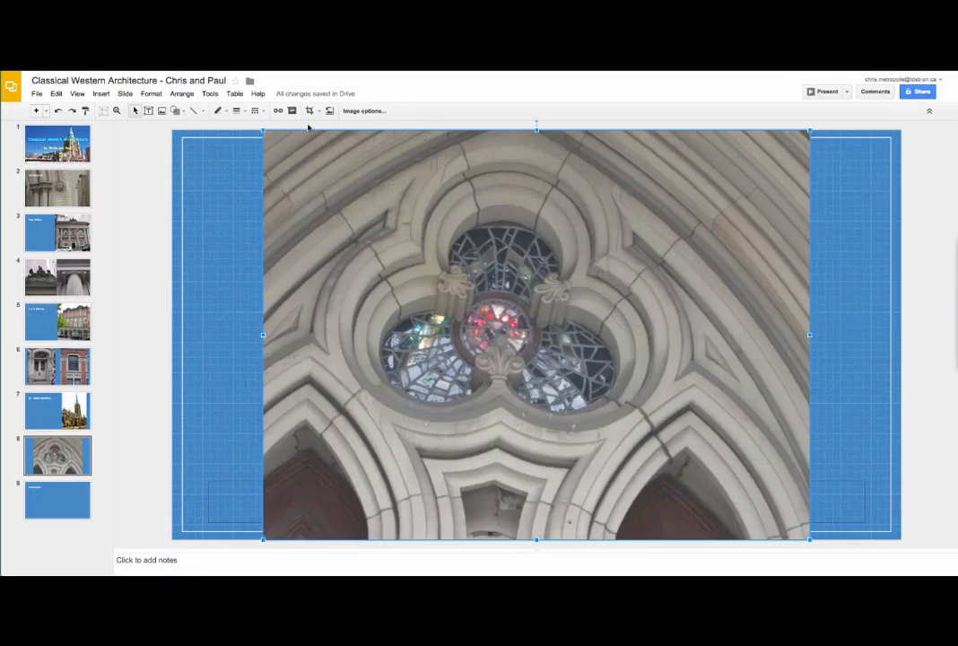
Crop the stained-glass window photo on its left and right sides and align it with the slide's left edge.
{"action": "left_click", "coordinate": [310, 110]}
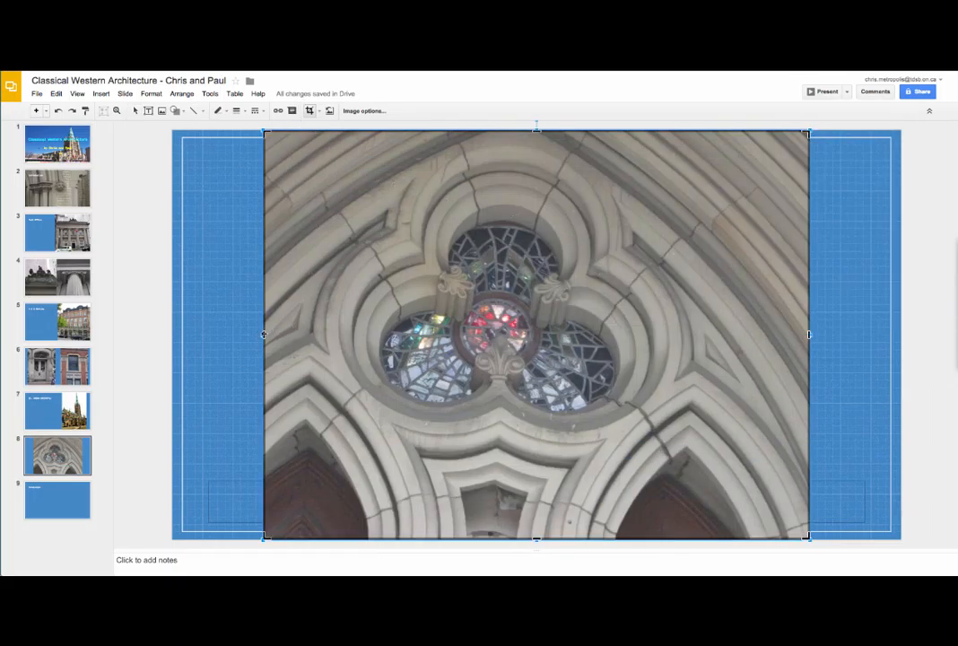
{"action": "left_click_drag", "start_coordinate": [263, 334], "coordinate": [312, 333]}
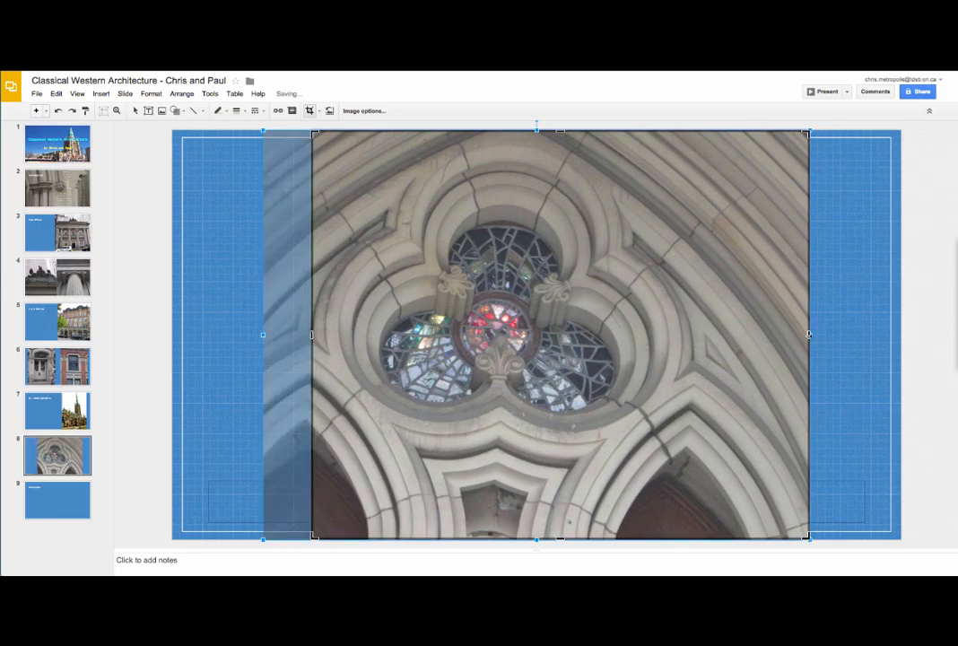
{"action": "left_click_drag", "start_coordinate": [808, 334], "coordinate": [695, 334]}
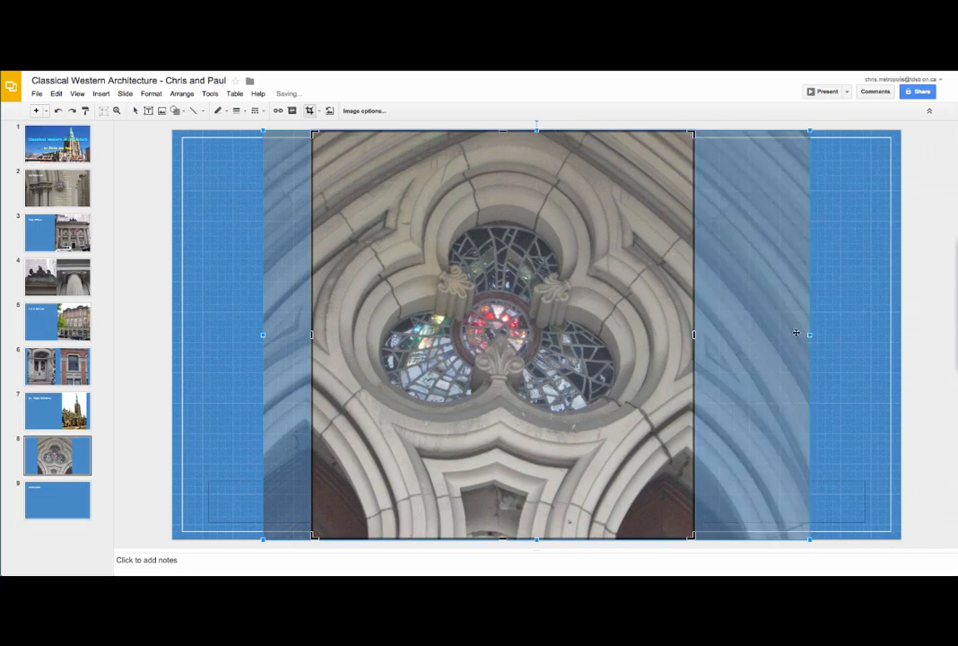
{"action": "left_click", "coordinate": [835, 327]}
{"action": "left_click_drag", "start_coordinate": [537, 335], "coordinate": [399, 342]}
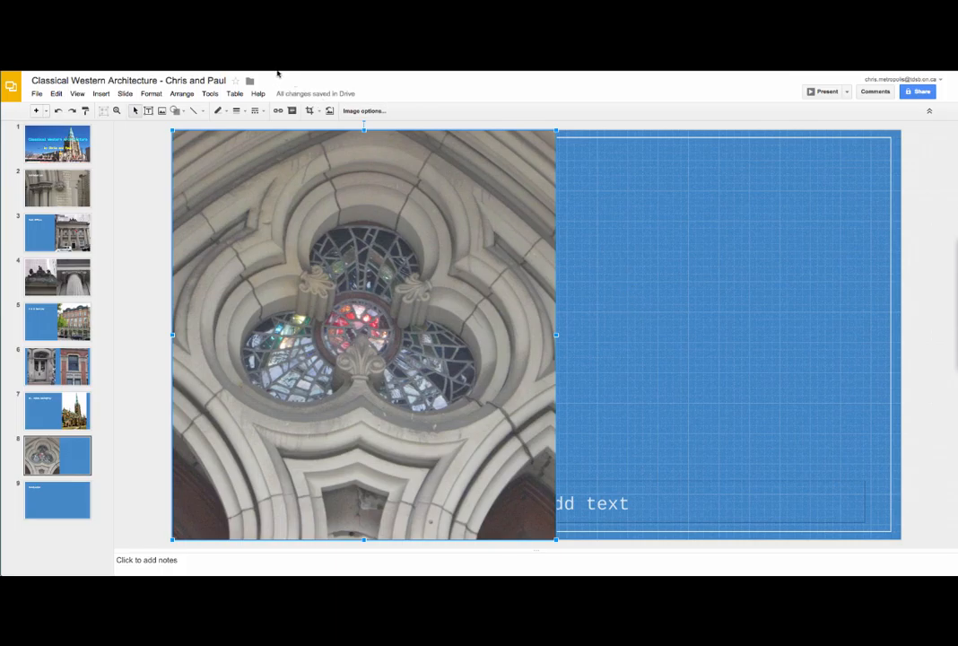
Insert the photo DSCF0025.jpg from the Photos folder in Finder onto slide 8.
{"action": "left_click", "coordinate": [162, 111]}
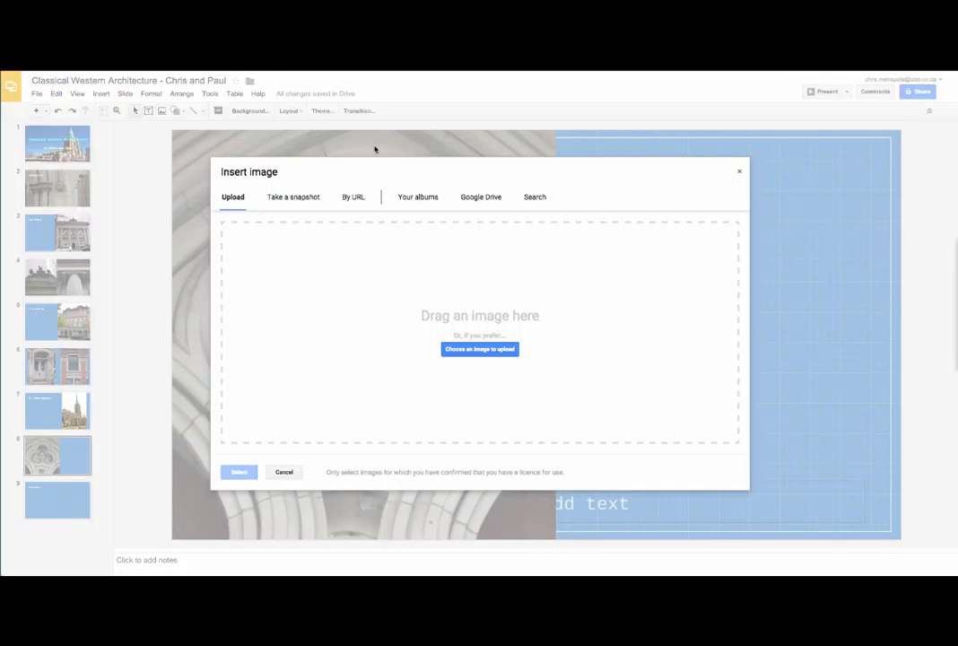
{"action": "key", "text": "super+Tab"}
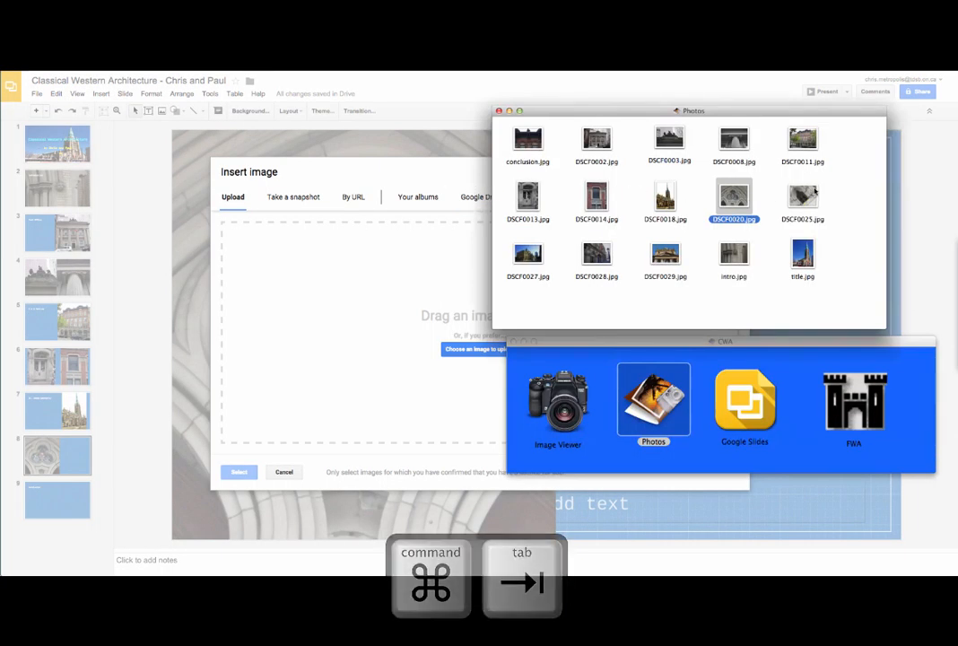
{"action": "left_click_drag", "start_coordinate": [803, 195], "coordinate": [455, 314]}
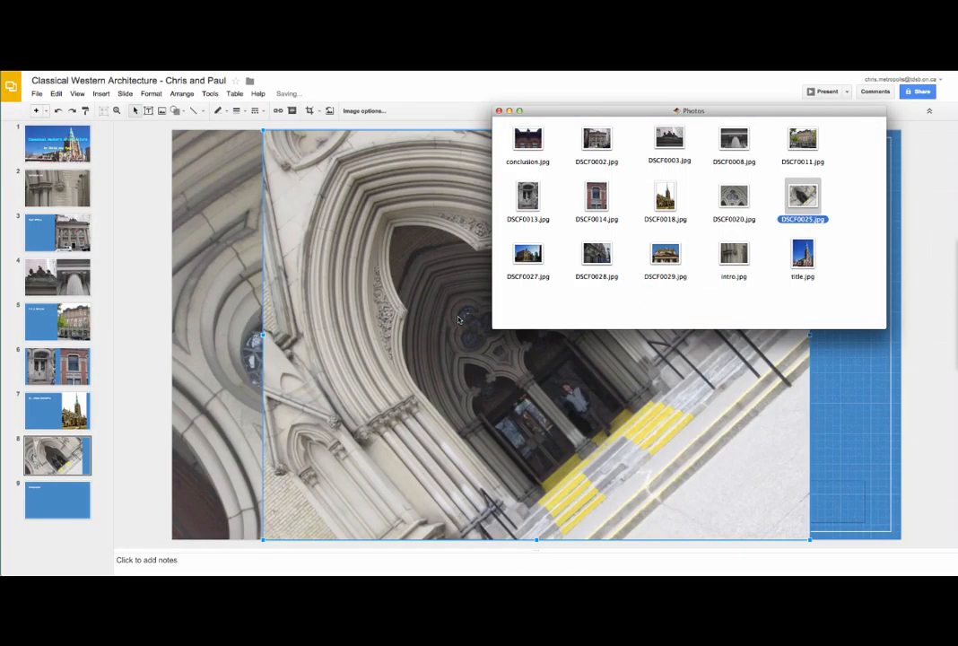
{"action": "left_click", "coordinate": [430, 302]}
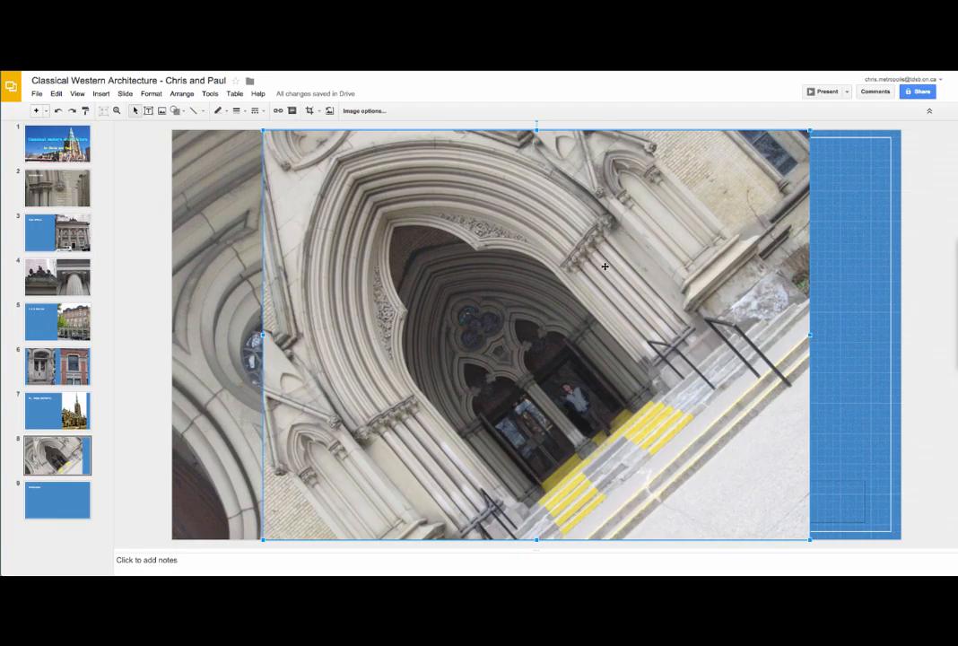
Crop the arched entrance photo on both sides and align it with the slide's right edge.
{"action": "left_click", "coordinate": [309, 110]}
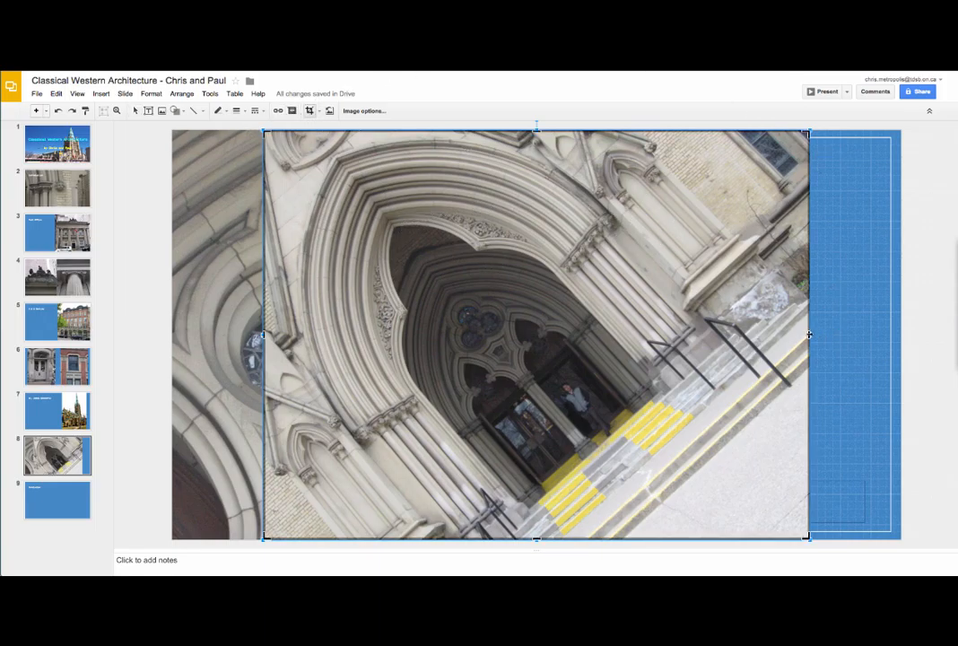
{"action": "left_click_drag", "start_coordinate": [809, 334], "coordinate": [722, 342]}
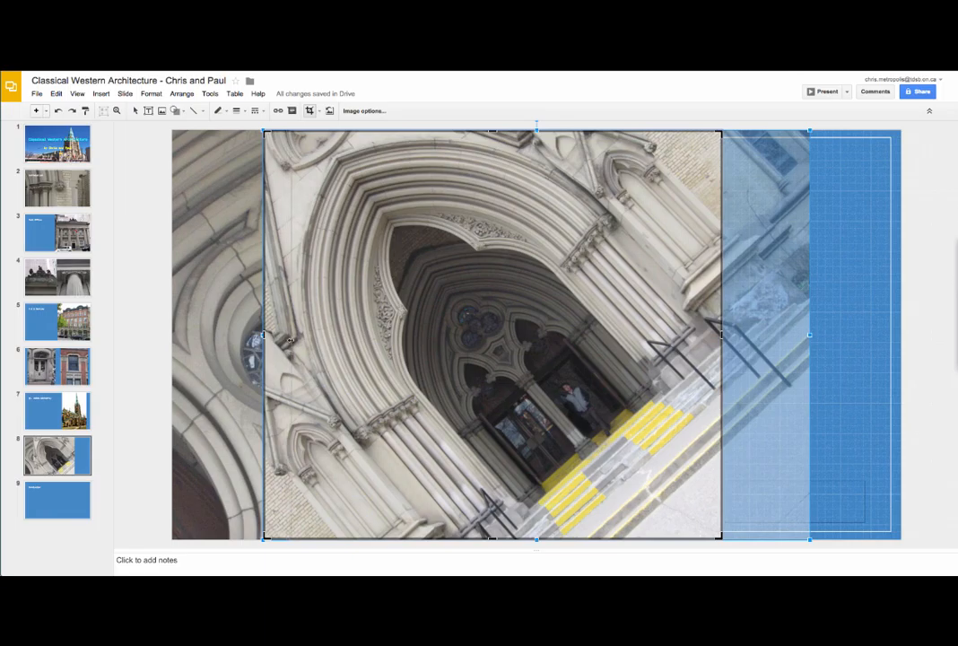
{"action": "left_click_drag", "start_coordinate": [263, 334], "coordinate": [293, 335]}
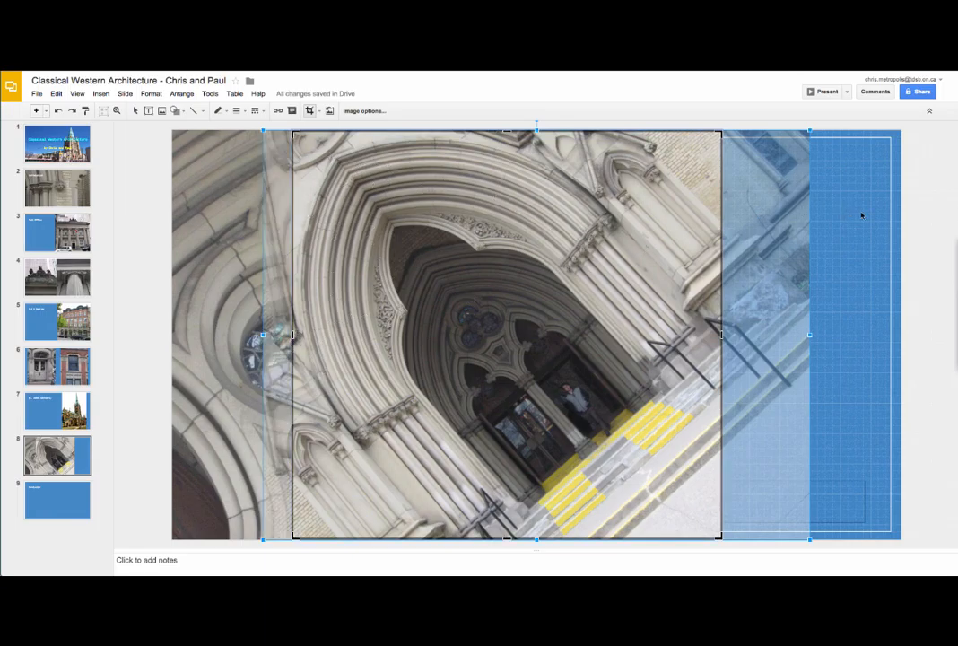
{"action": "left_click", "coordinate": [728, 218]}
{"action": "left_click_drag", "start_coordinate": [554, 256], "coordinate": [729, 260]}
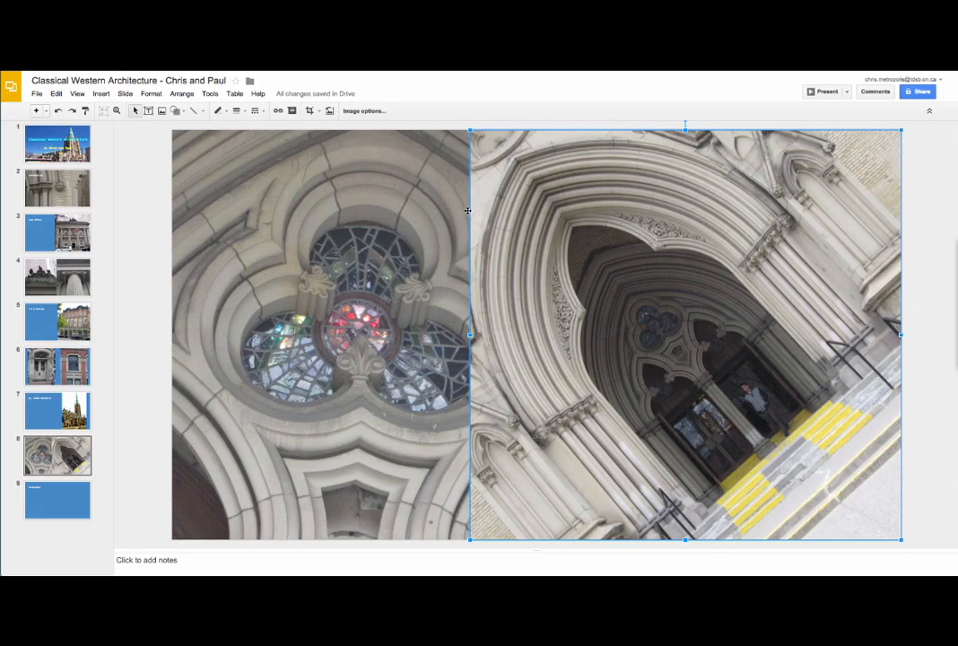
Crop more off the arched entrance photo's right side and realign the photo with the slide's right edge.
{"action": "left_click", "coordinate": [309, 111]}
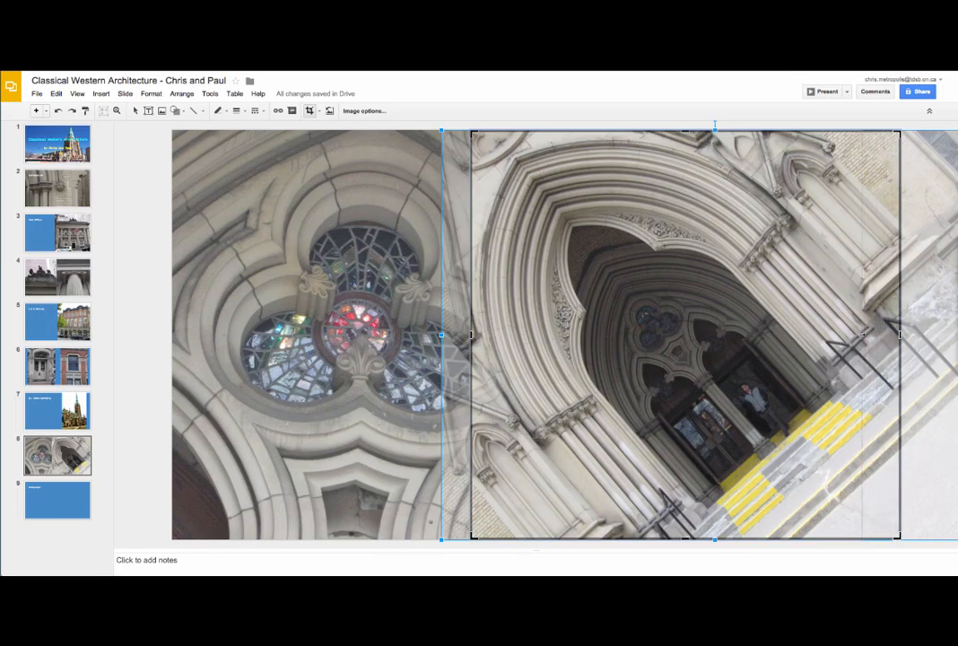
{"action": "left_click_drag", "start_coordinate": [901, 334], "coordinate": [848, 335]}
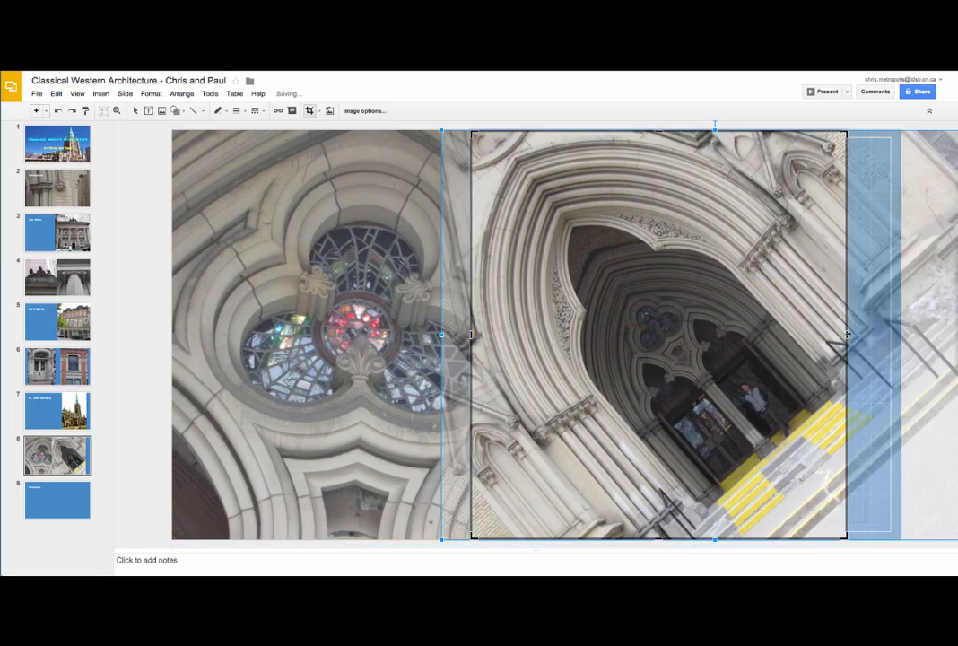
{"action": "left_click", "coordinate": [355, 316]}
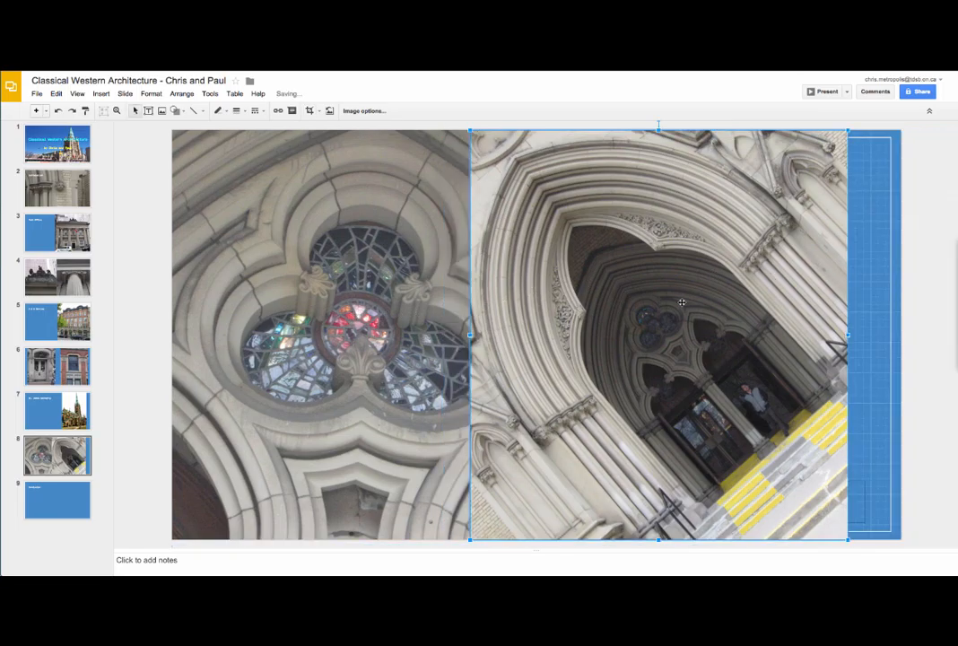
{"action": "left_click_drag", "start_coordinate": [651, 309], "coordinate": [723, 312]}
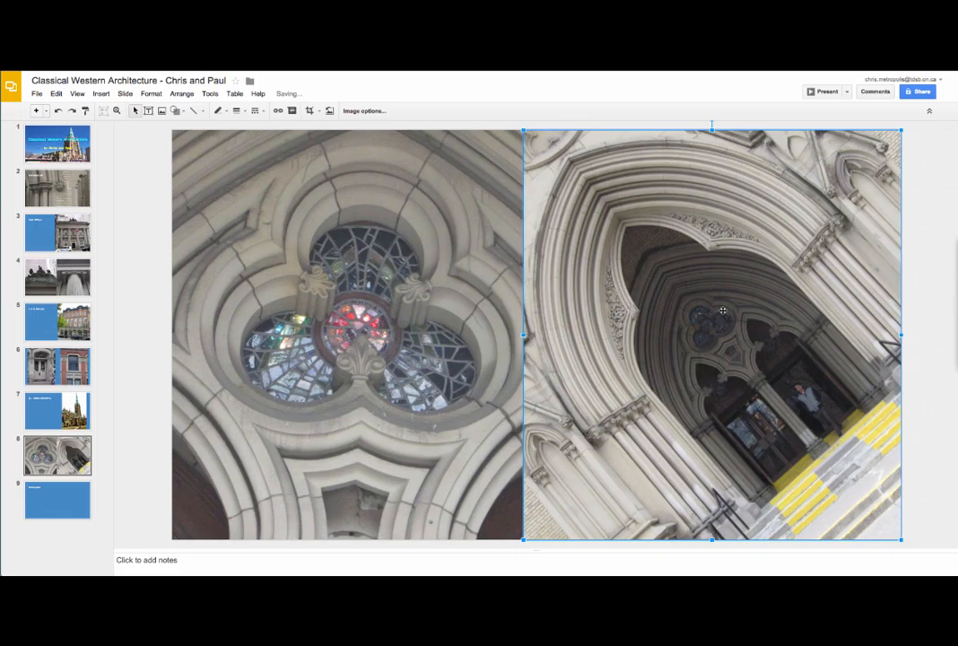
Shift the stained-glass window image slightly left within its crop frame, leaving the frame in place.
{"action": "left_click", "coordinate": [448, 433]}
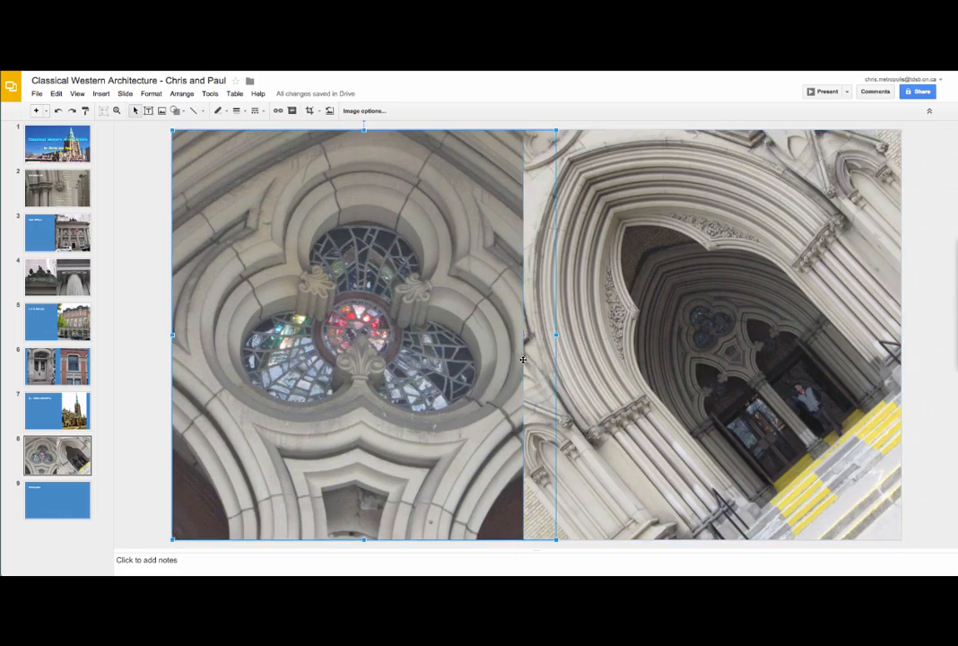
{"action": "double_click", "coordinate": [370, 339]}
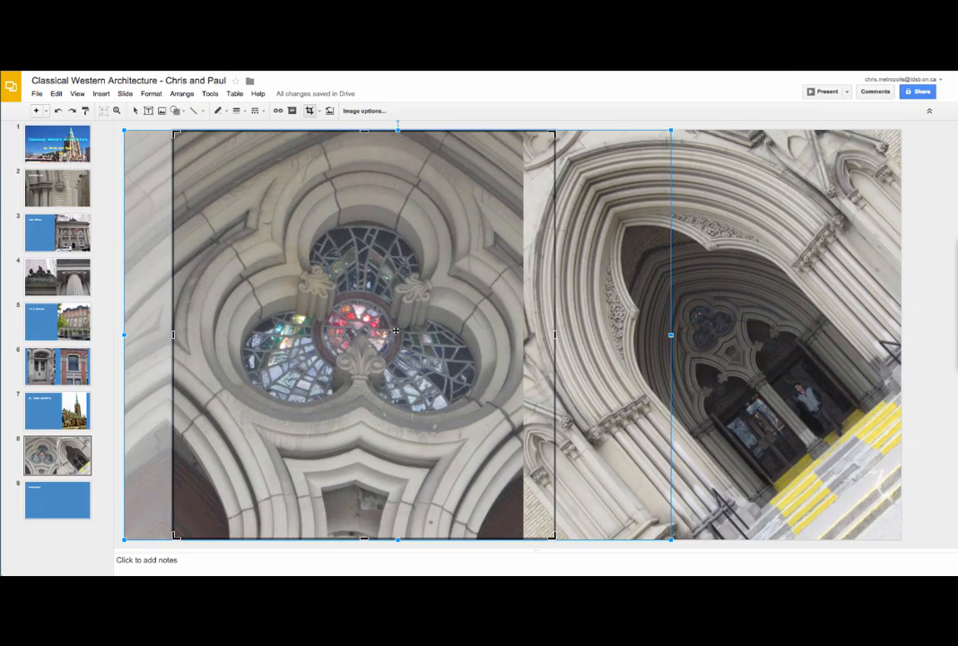
{"action": "left_click_drag", "start_coordinate": [387, 333], "coordinate": [368, 333]}
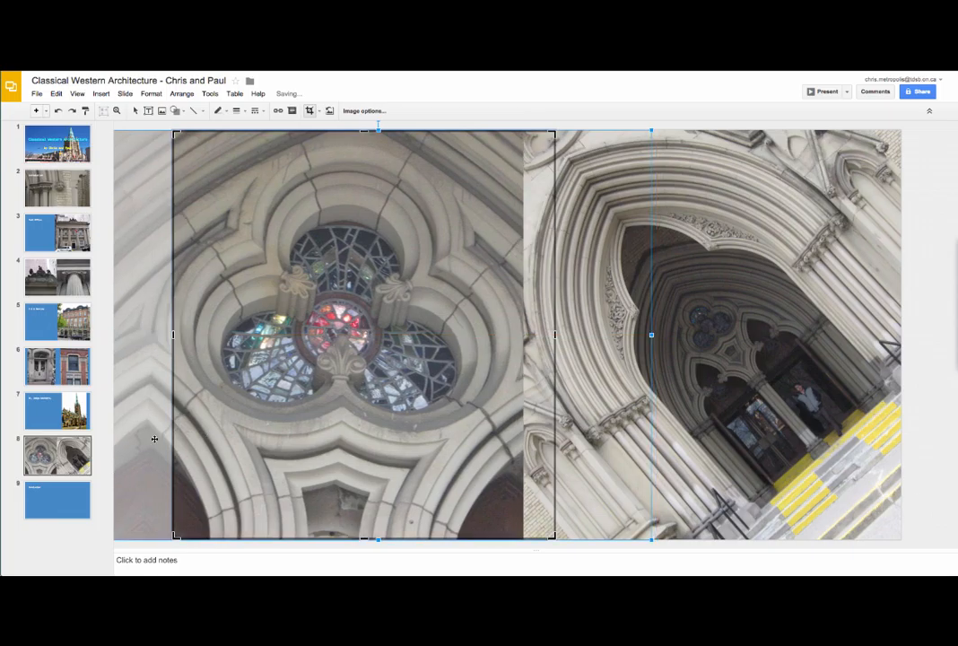
{"action": "key", "text": "Return"}
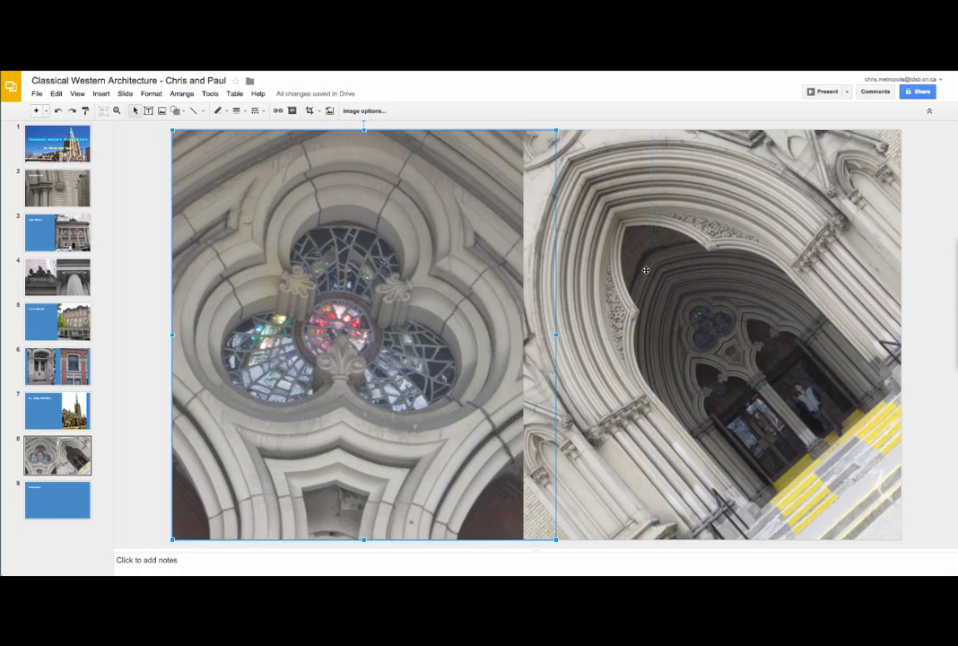
{"action": "left_click", "coordinate": [655, 221]}
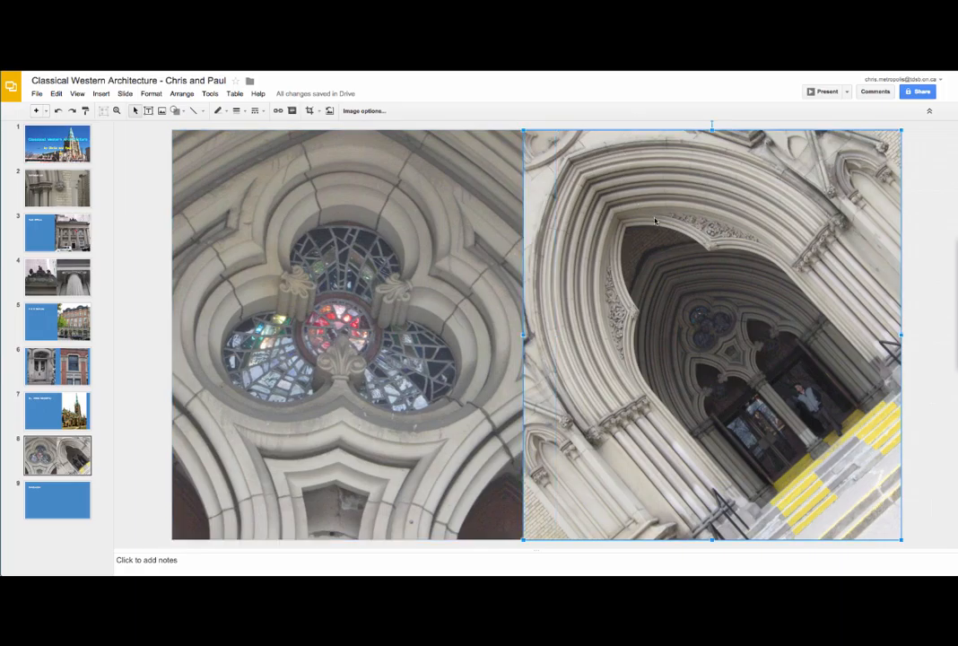